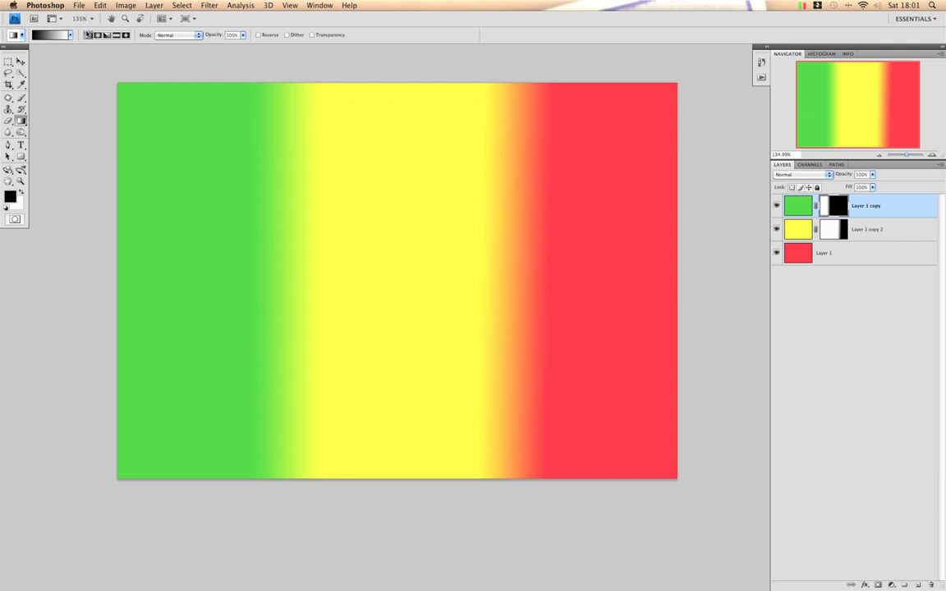
# Start a new document from the International Paper A4 preset, with width 297 mm and height 210 mm for landscape orientation
pyautogui.click(79, 6)
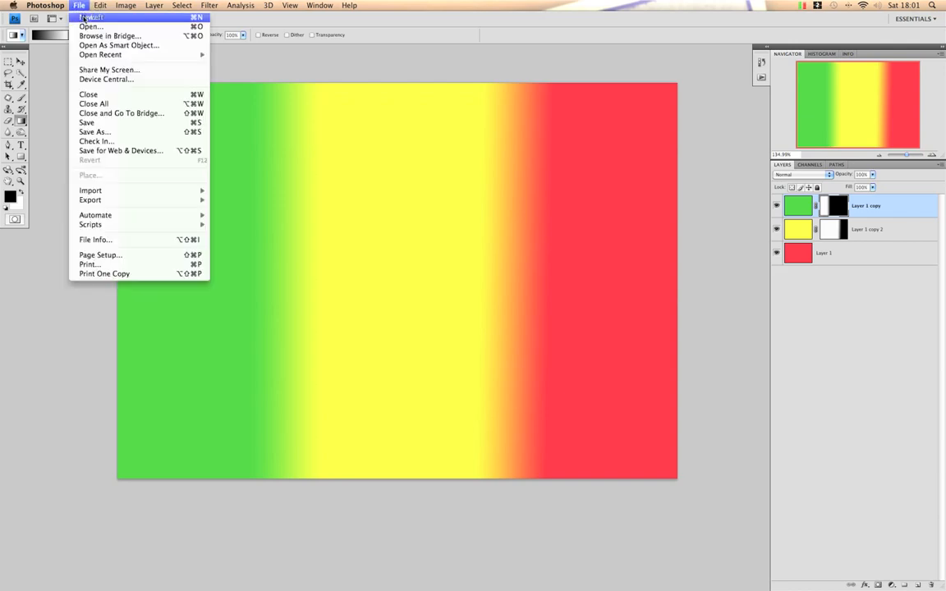
pyautogui.click(85, 18)
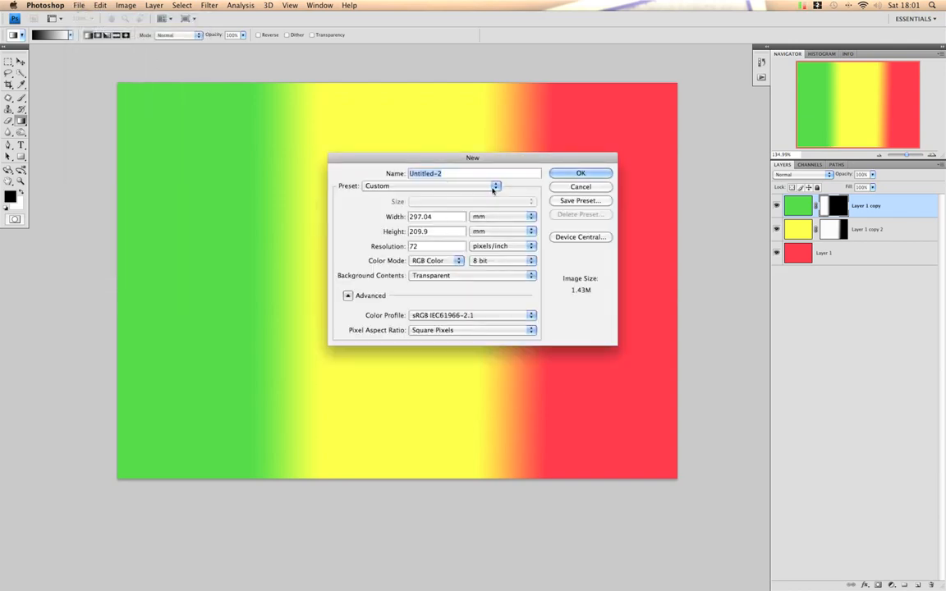
pyautogui.click(495, 186)
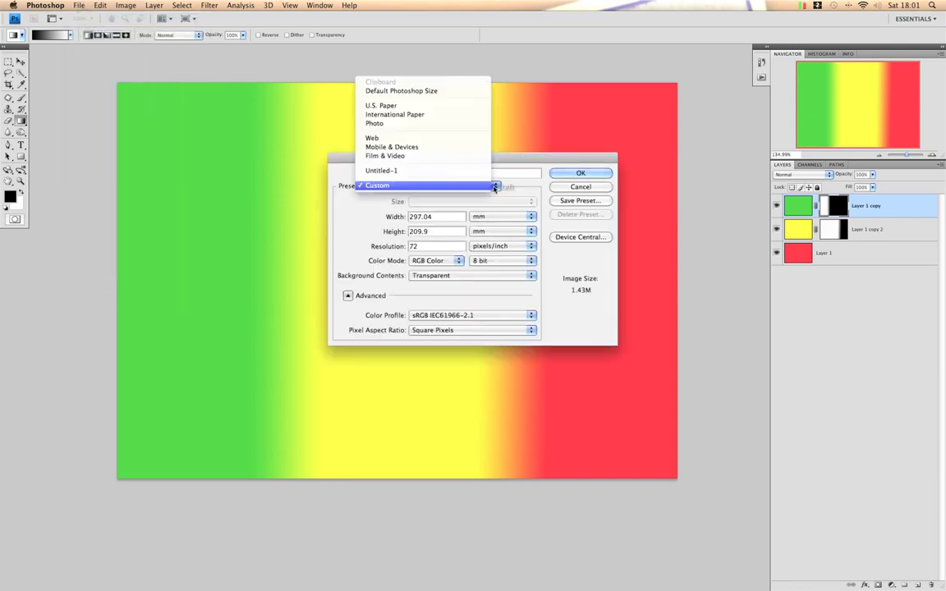
pyautogui.click(387, 114)
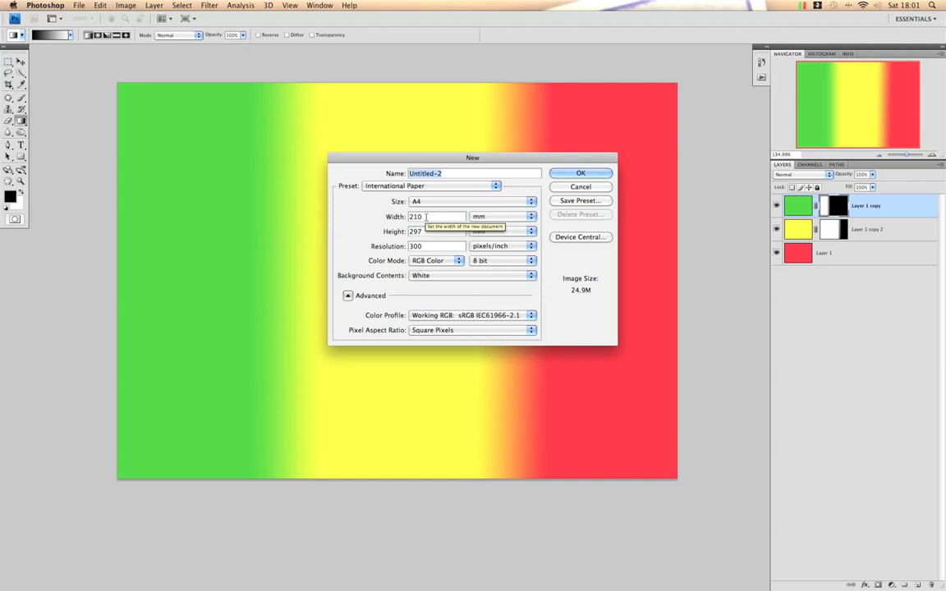
pyautogui.doubleClick(426, 216)
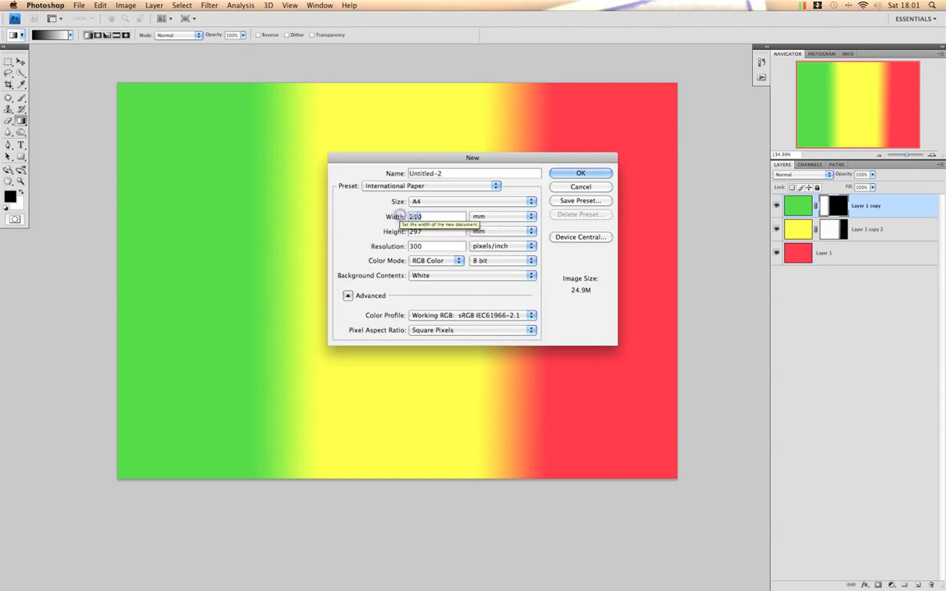
pyautogui.write('297')
pyautogui.press('Tab')
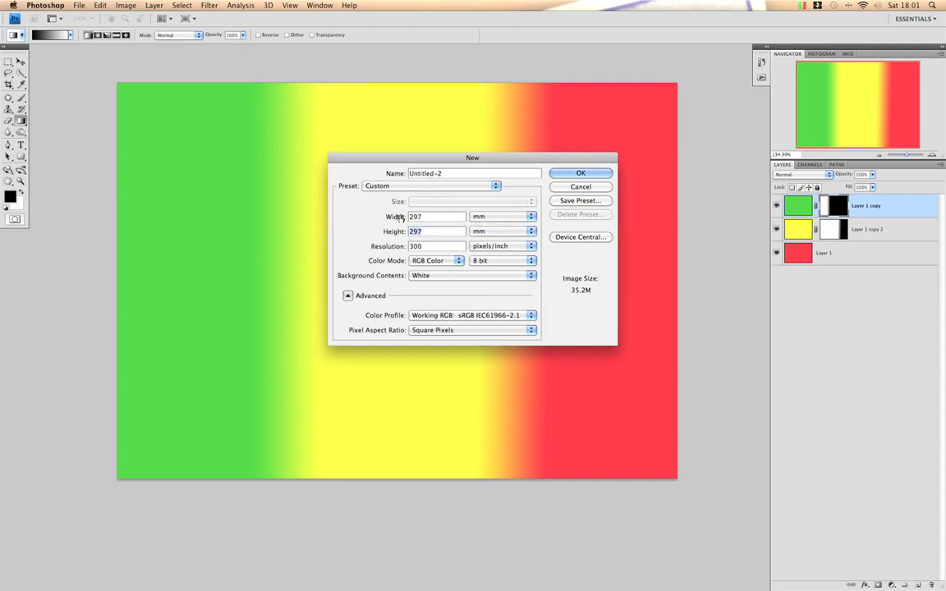
pyautogui.write('210')
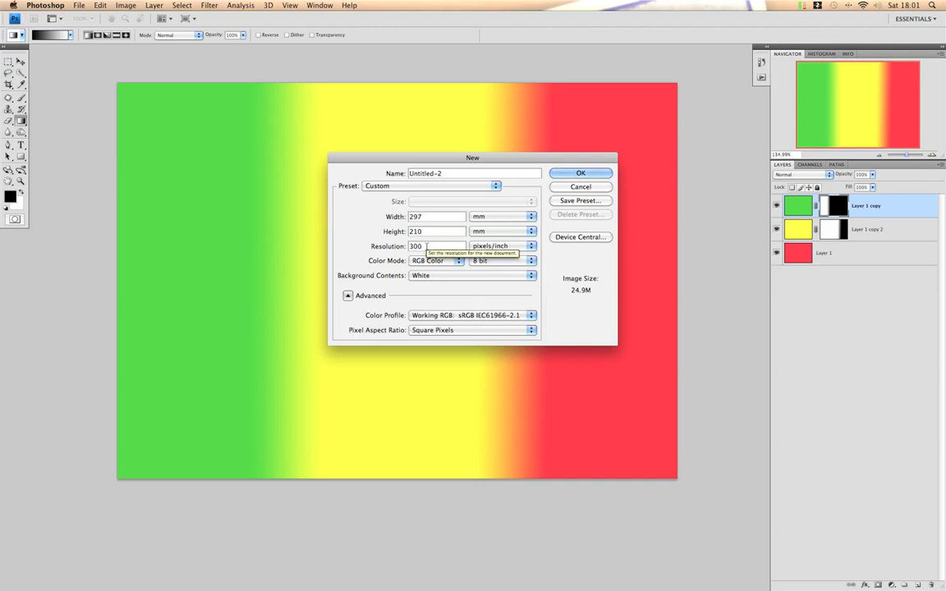
# Set the new document's resolution to 72 pixels/inch and its background contents to Transparent, and create it
pyautogui.click(426, 246)
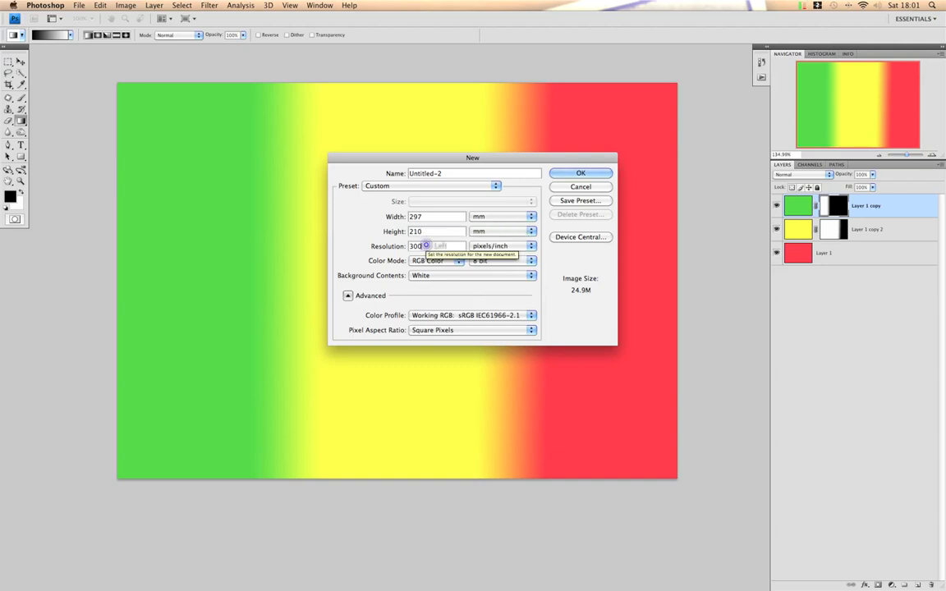
pyautogui.write('7')
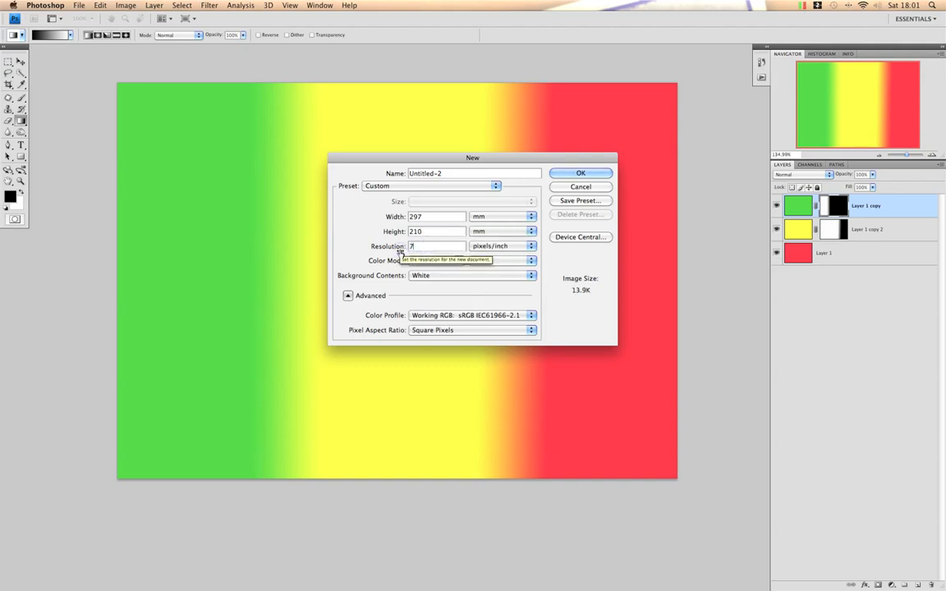
pyautogui.write('2')
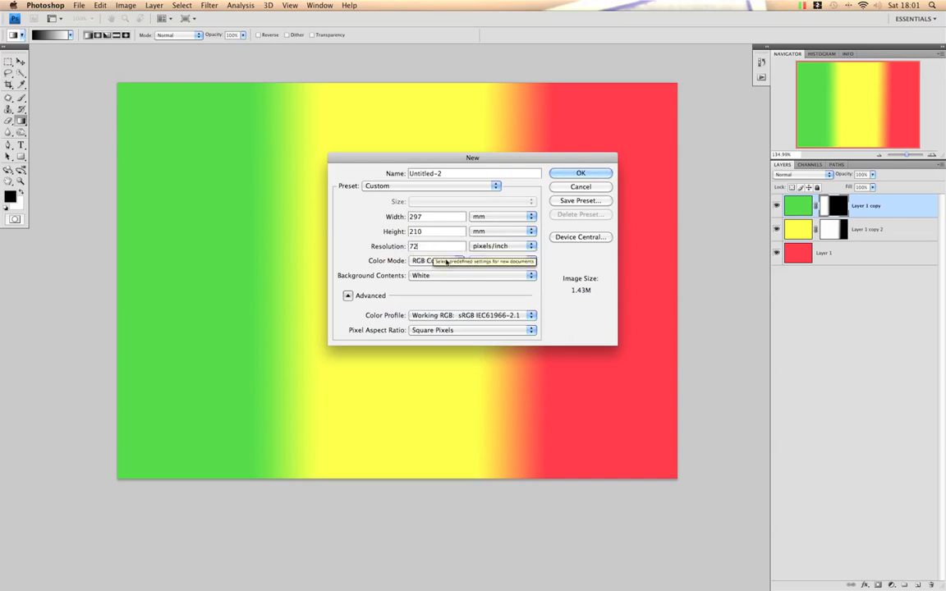
pyautogui.click(534, 275)
pyautogui.click(445, 295)
pyautogui.click(579, 174)
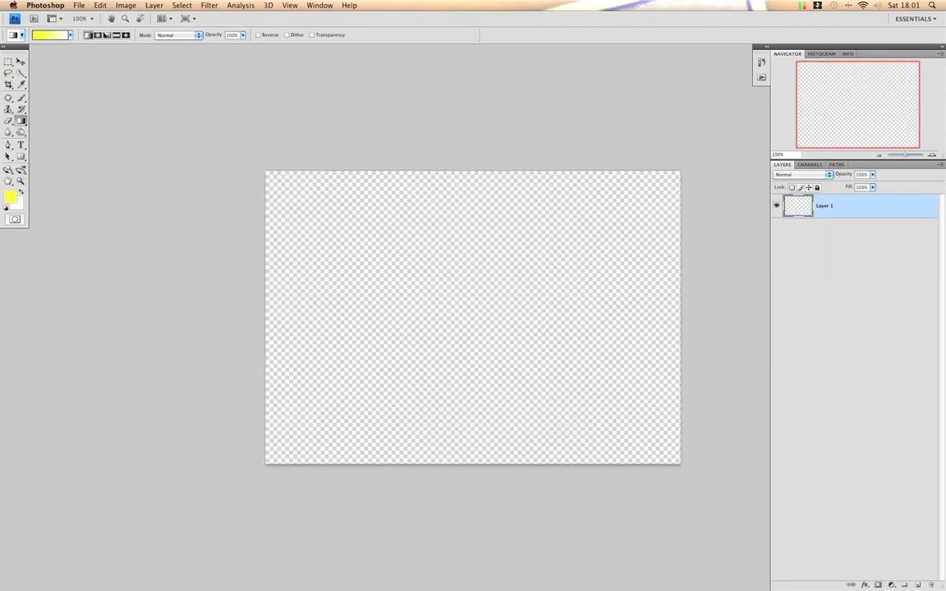
# Fill the empty Layer 1 with web-safe red ff0033 using the Paint Bucket tool, keeping Only Web Colors enabled
pyautogui.click(906, 156)
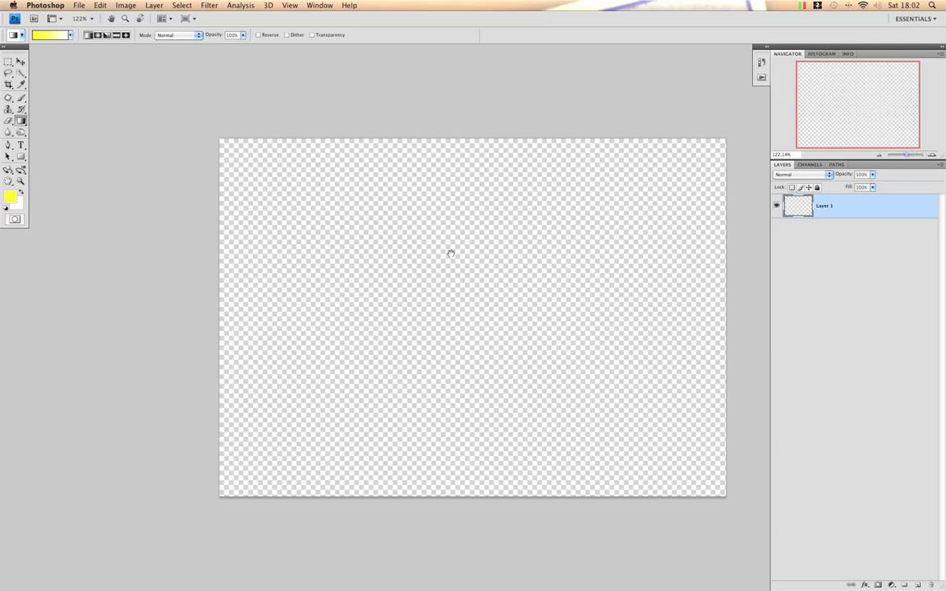
pyautogui.moveTo(458, 264); pyautogui.dragTo(406, 221)
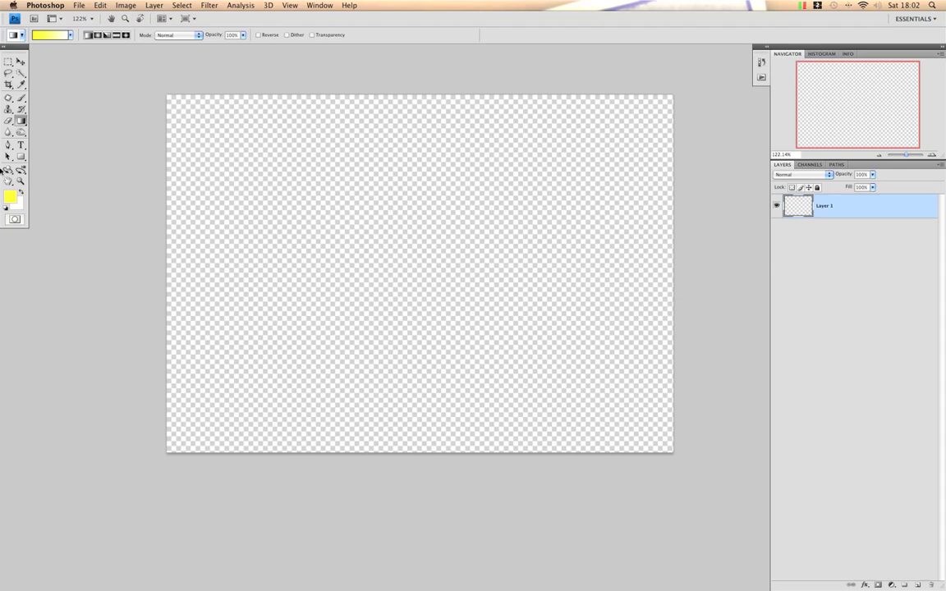
pyautogui.click(23, 121)
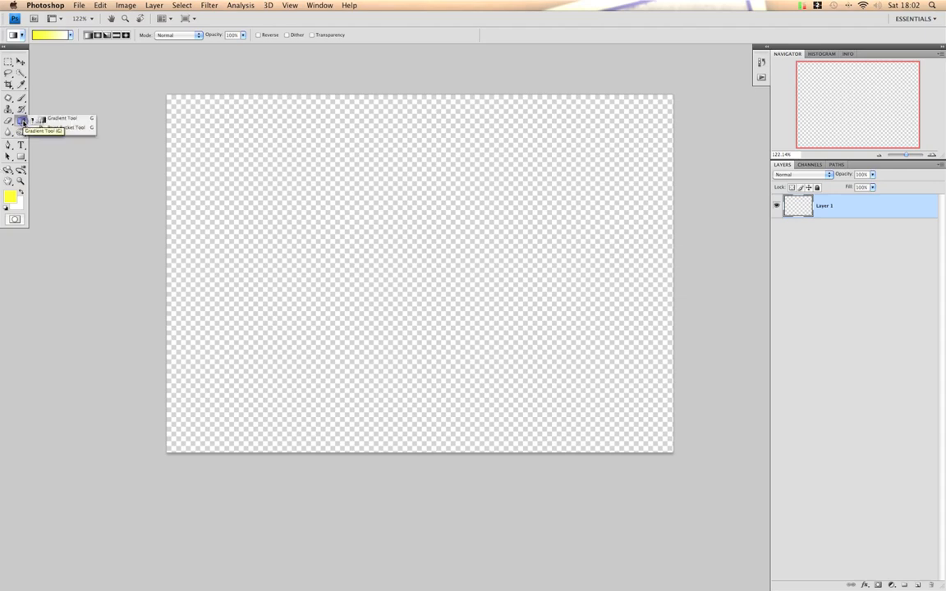
pyautogui.click(74, 129)
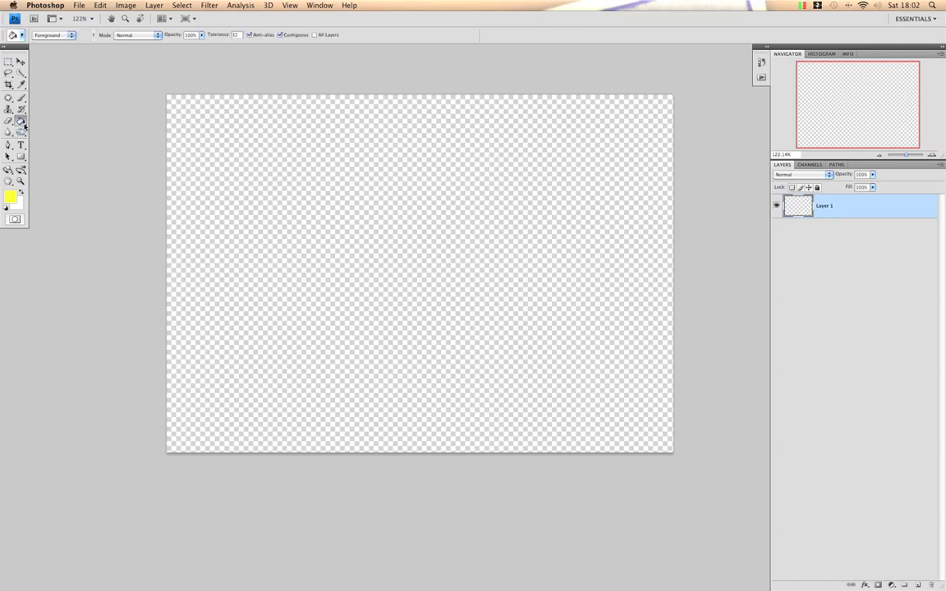
pyautogui.click(11, 197)
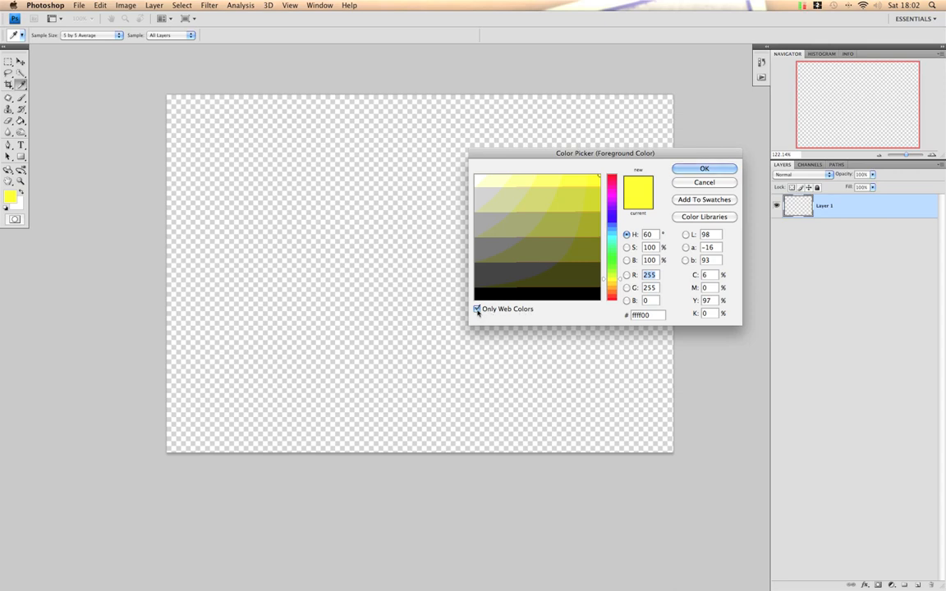
pyautogui.click(477, 310)
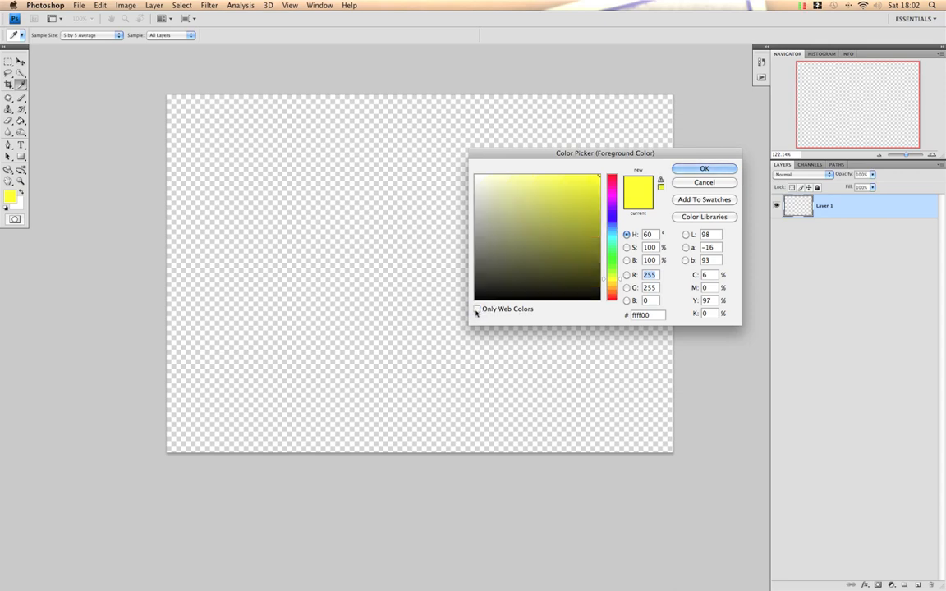
pyautogui.click(476, 311)
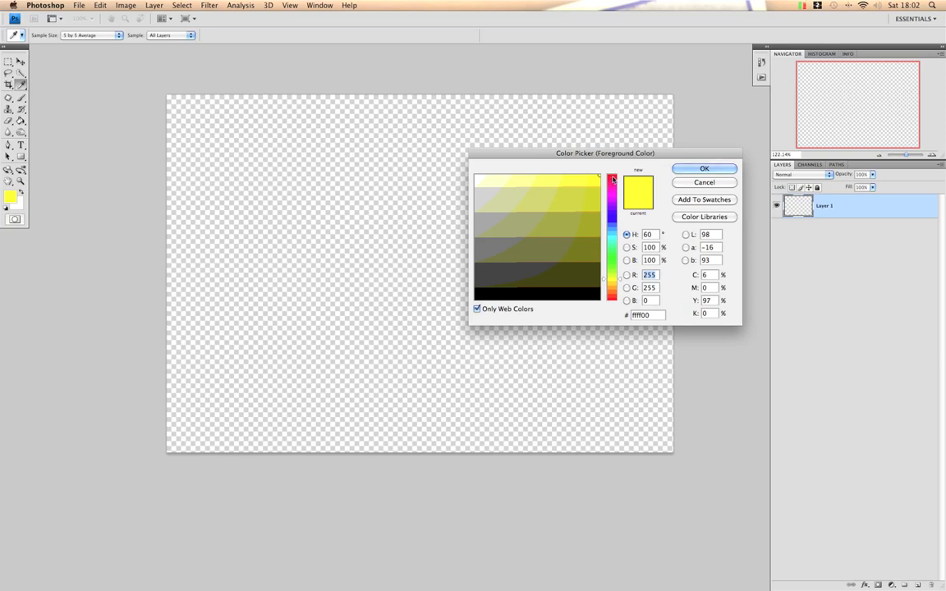
pyautogui.click(612, 179)
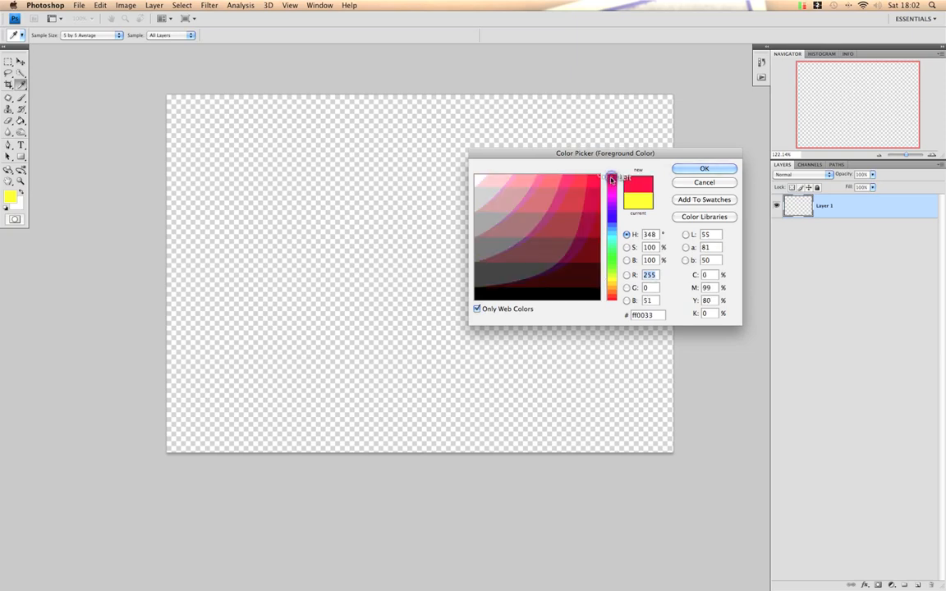
pyautogui.click(596, 182)
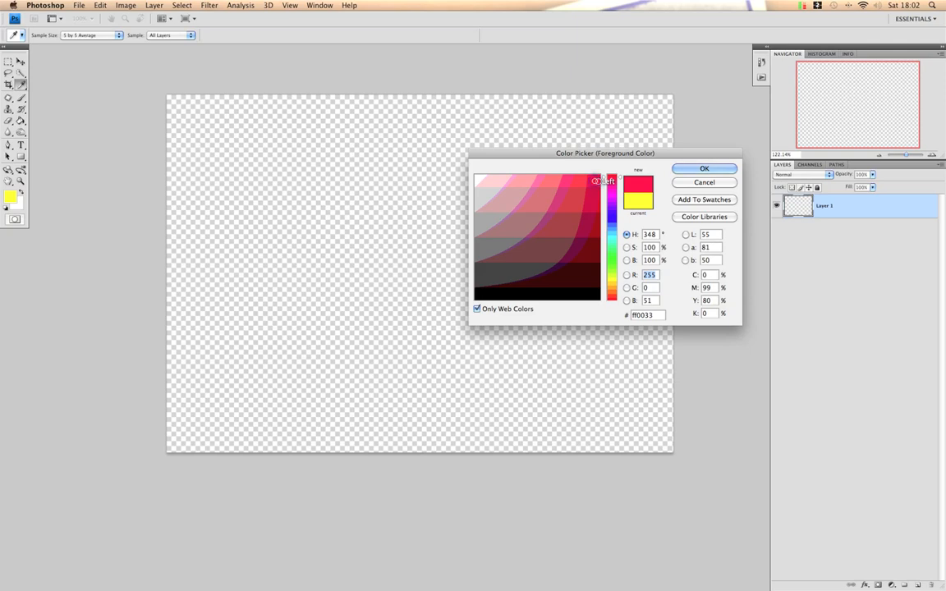
pyautogui.click(702, 168)
pyautogui.press('g')
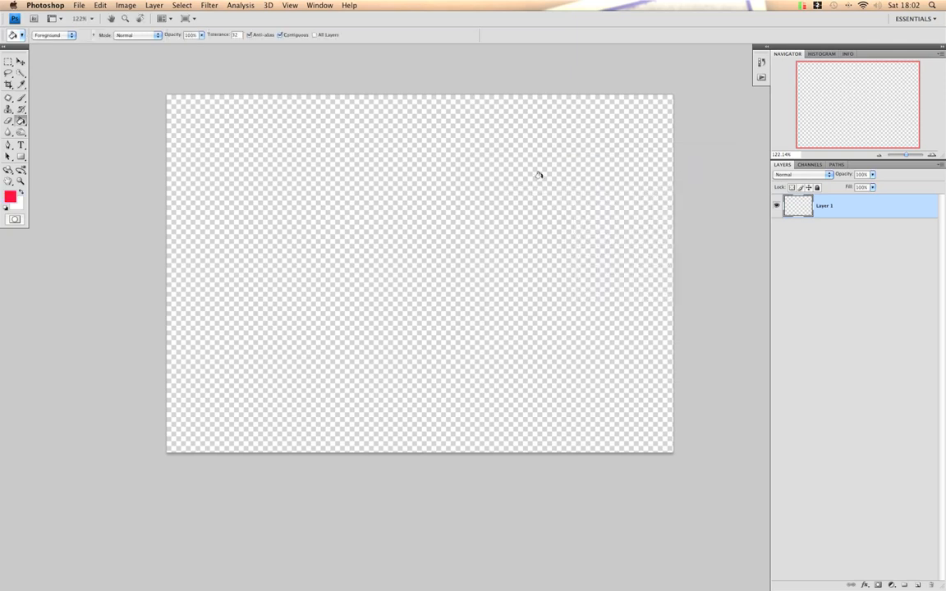
pyautogui.click(383, 200)
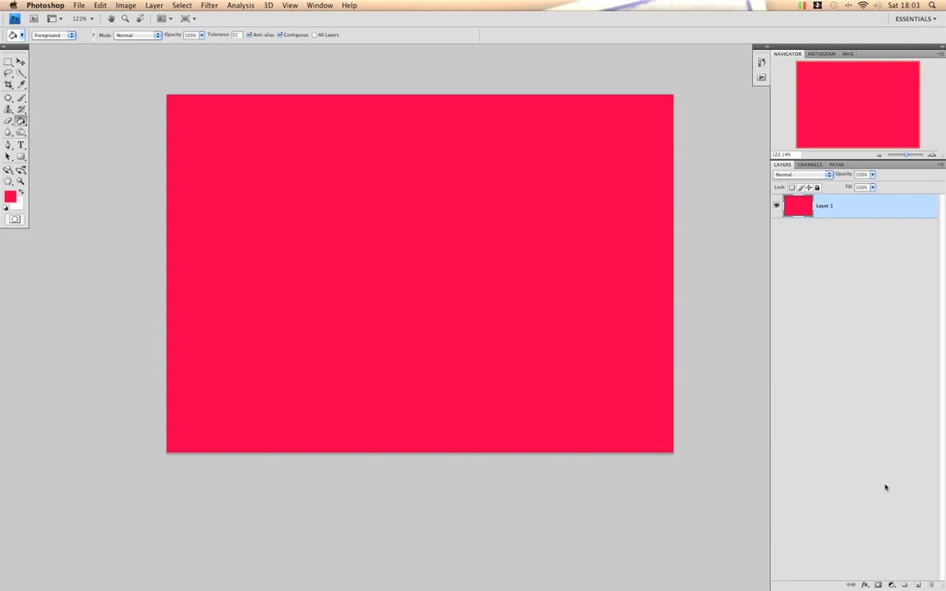
# Add a new layer above the red one and fill it with yellow ffff00 using the Paint Bucket tool
pyautogui.click(918, 584)
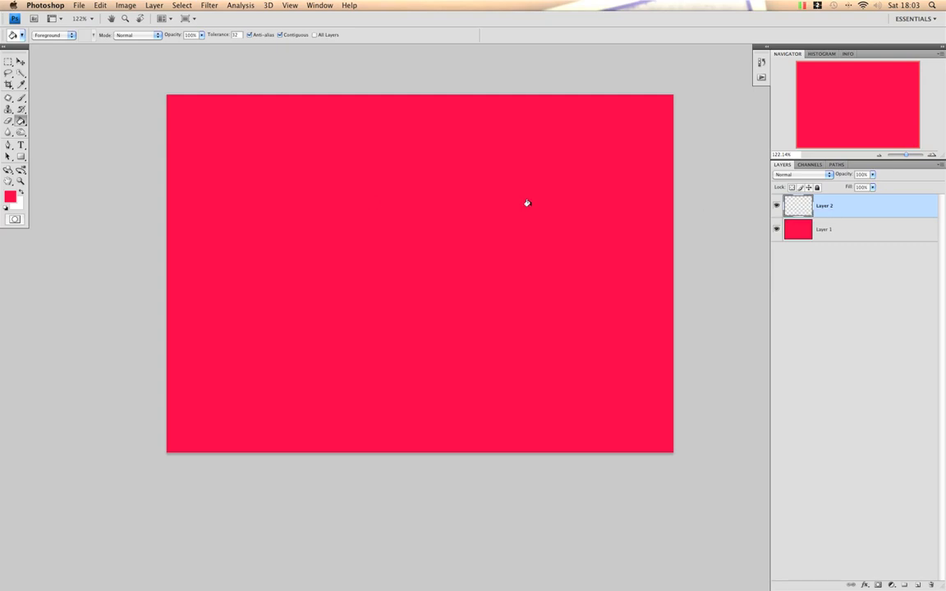
pyautogui.click(11, 197)
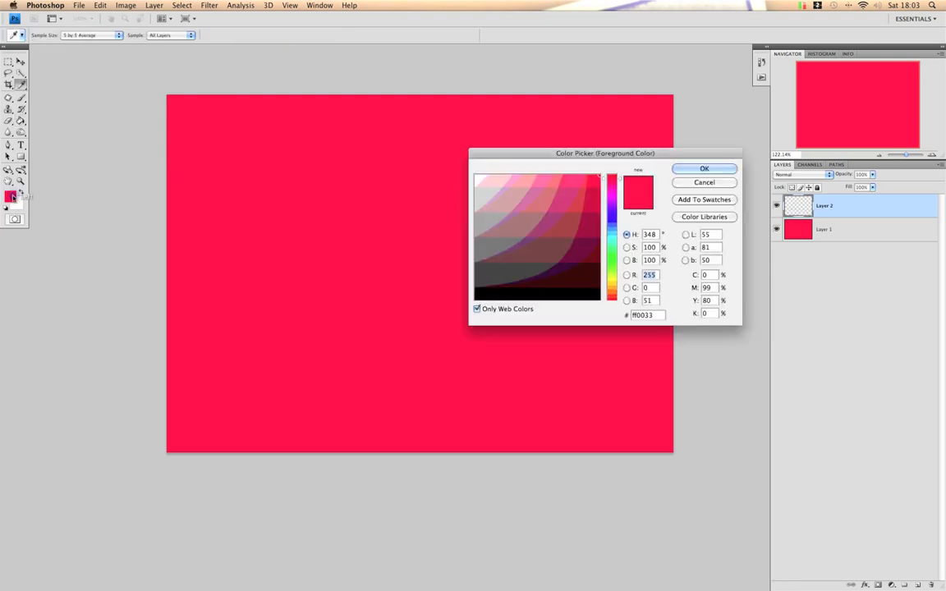
pyautogui.click(613, 280)
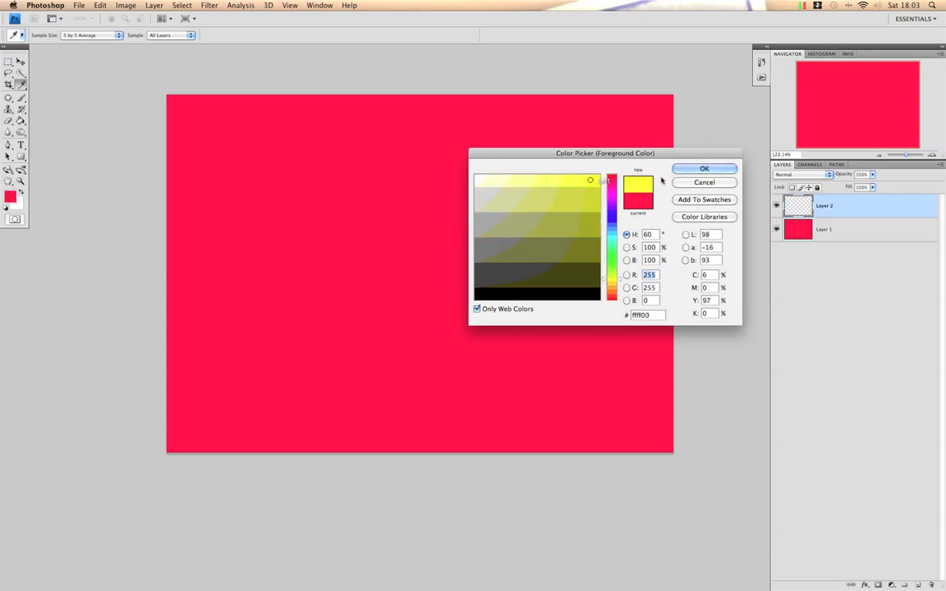
pyautogui.click(692, 170)
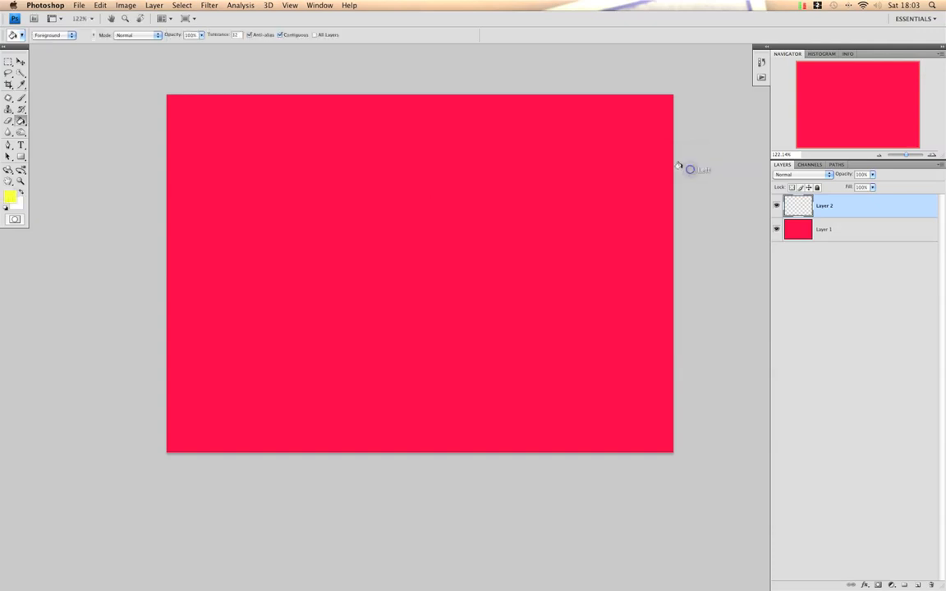
pyautogui.click(417, 215)
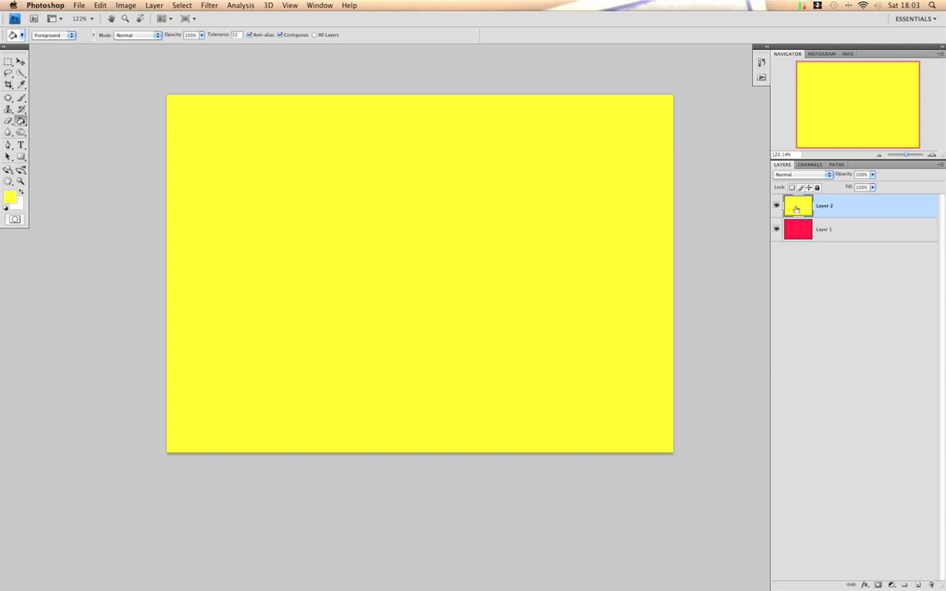
# Hide and show the yellow layer to check the red layer beneath, and add a layer mask to the yellow layer
pyautogui.click(777, 207)
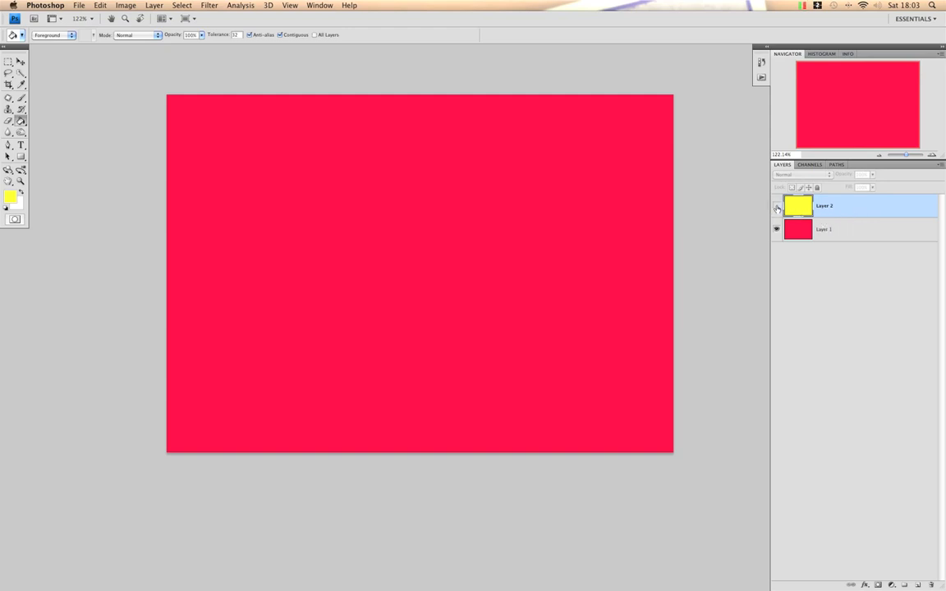
pyautogui.click(777, 207)
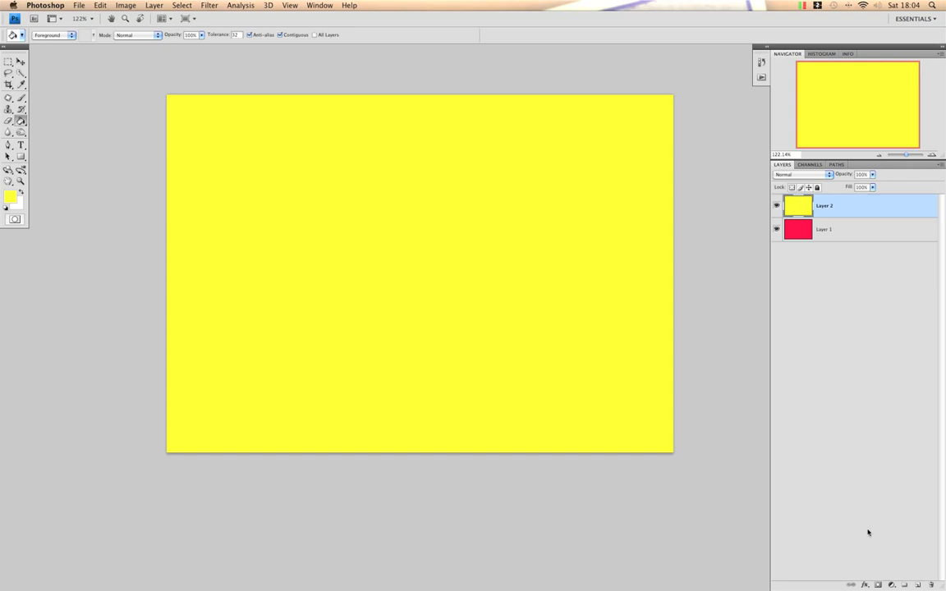
pyautogui.click(878, 584)
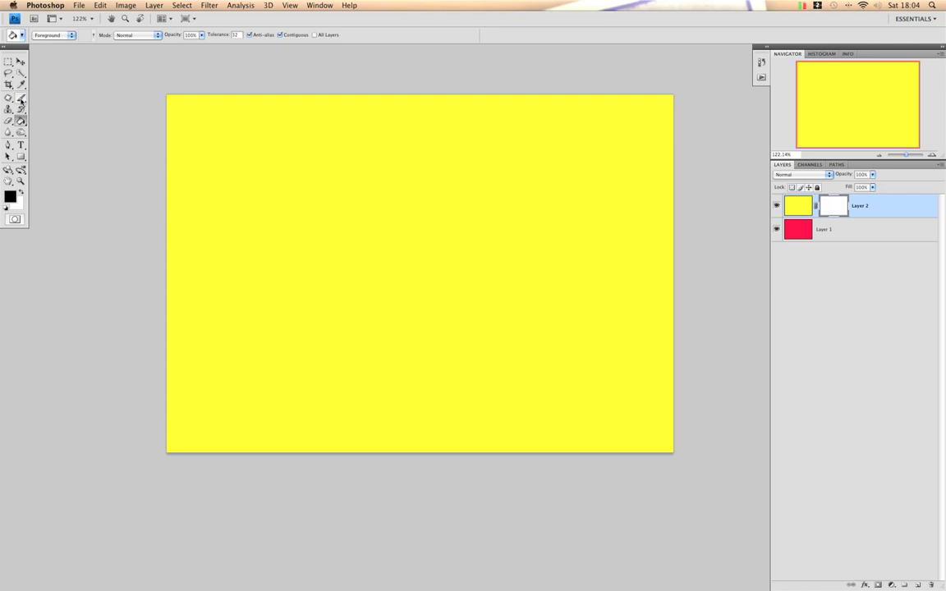
# Choose the Brush tool with the hard round 19 px preset and set its master diameter to 93 px
pyautogui.click(21, 97)
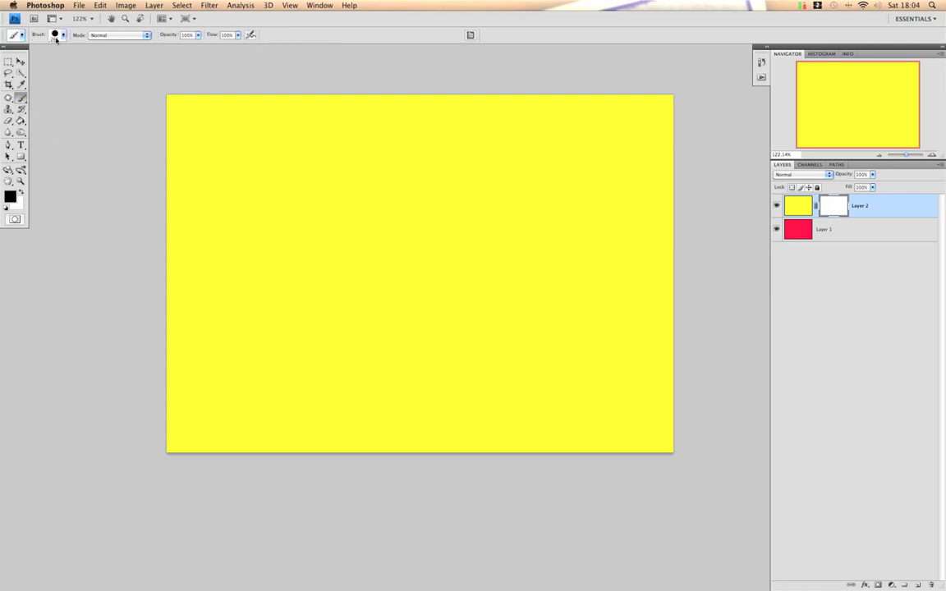
pyautogui.click(59, 35)
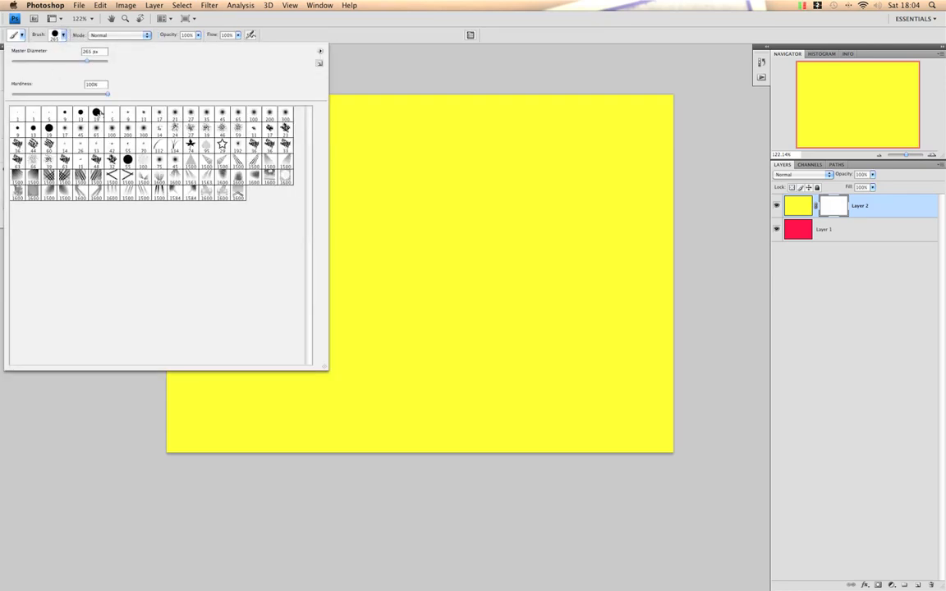
pyautogui.doubleClick(95, 113)
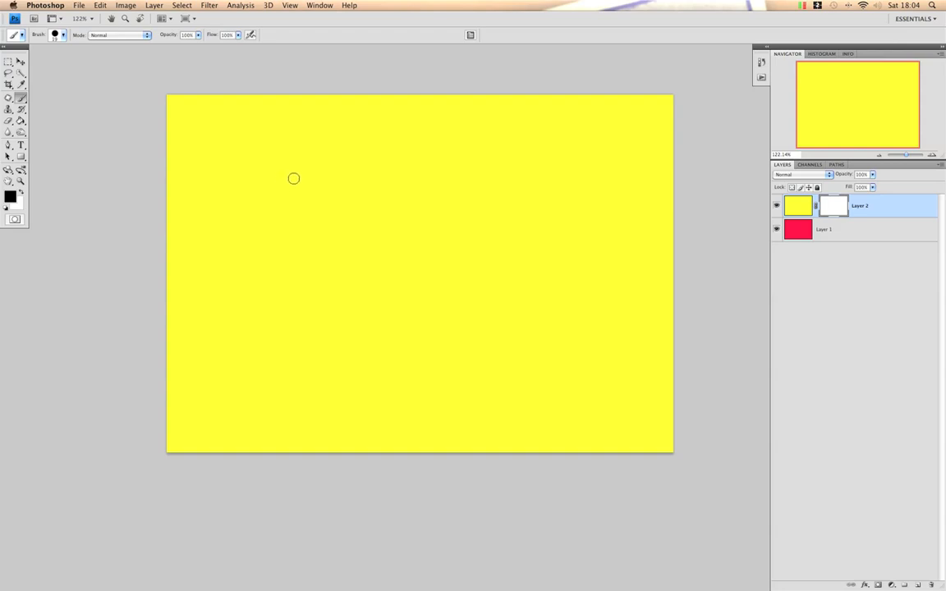
pyautogui.click(64, 36)
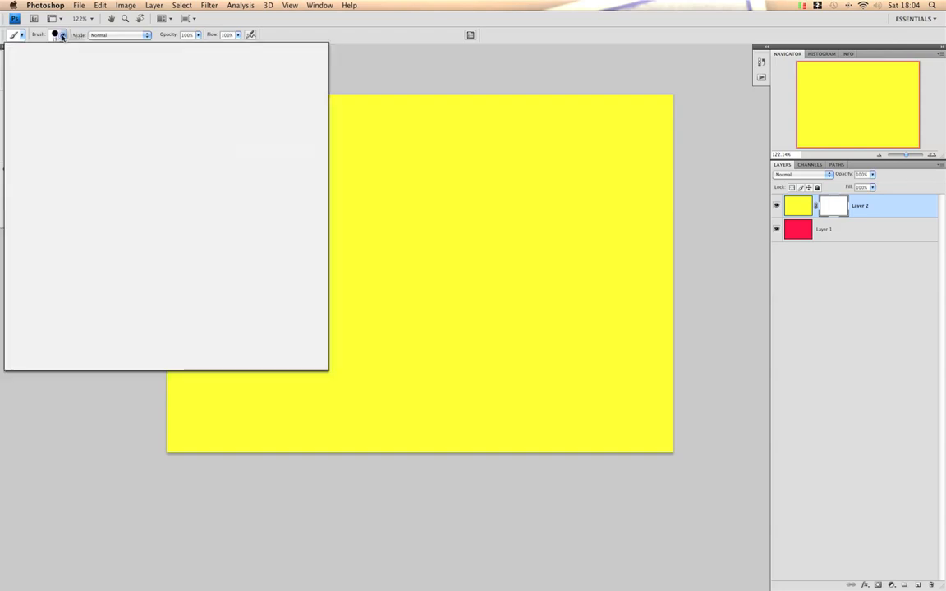
pyautogui.moveTo(118, 60)
pyautogui.mouseDown()
pyautogui.moveTo(21, 59)
pyautogui.moveTo(55, 60)
pyautogui.mouseUp()
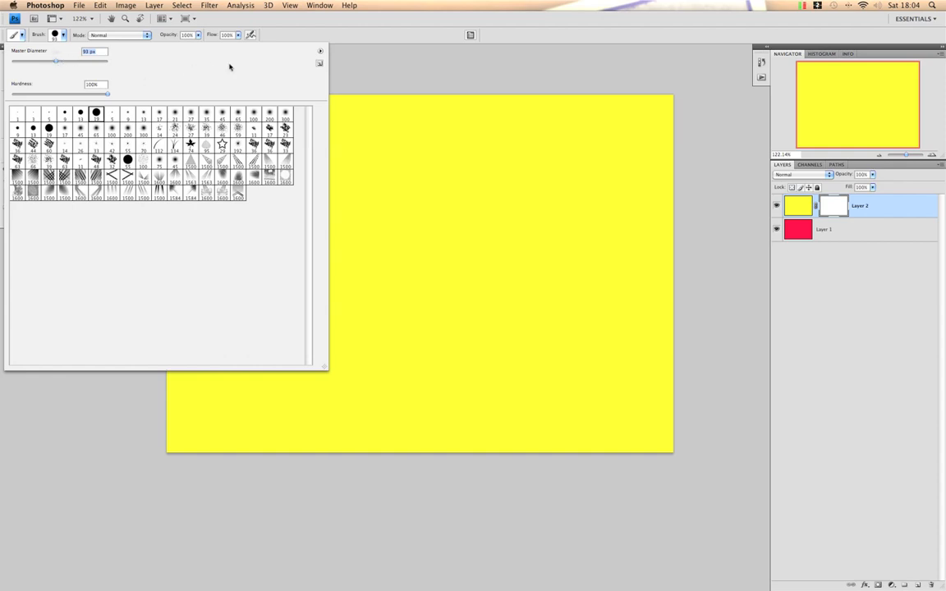
# Paint a short horizontal black stroke on the yellow layer's mask, above the canvas centre, and undo it
pyautogui.press('Return')
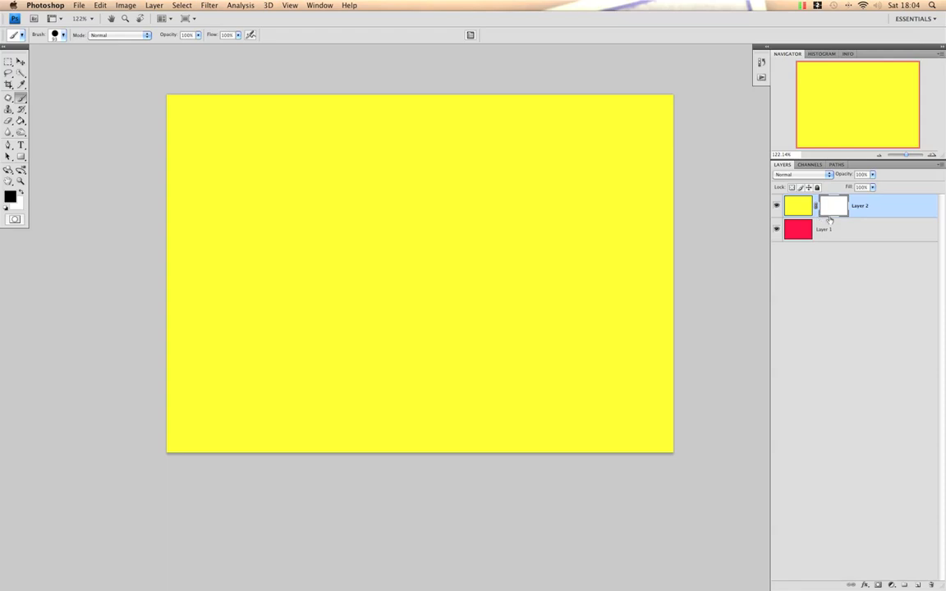
pyautogui.click(833, 205)
pyautogui.moveTo(327, 223); pyautogui.dragTo(472, 228)
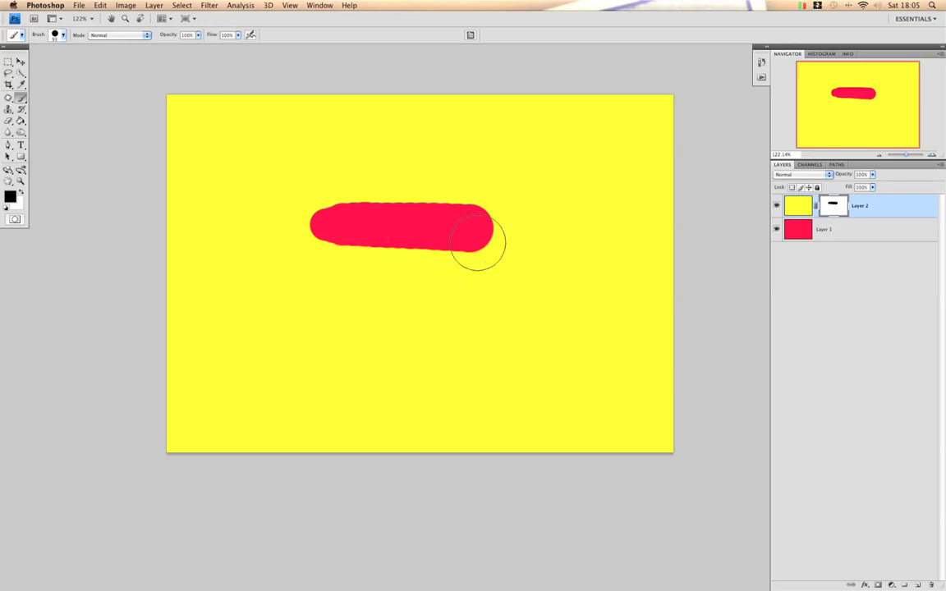
pyautogui.click(99, 5)
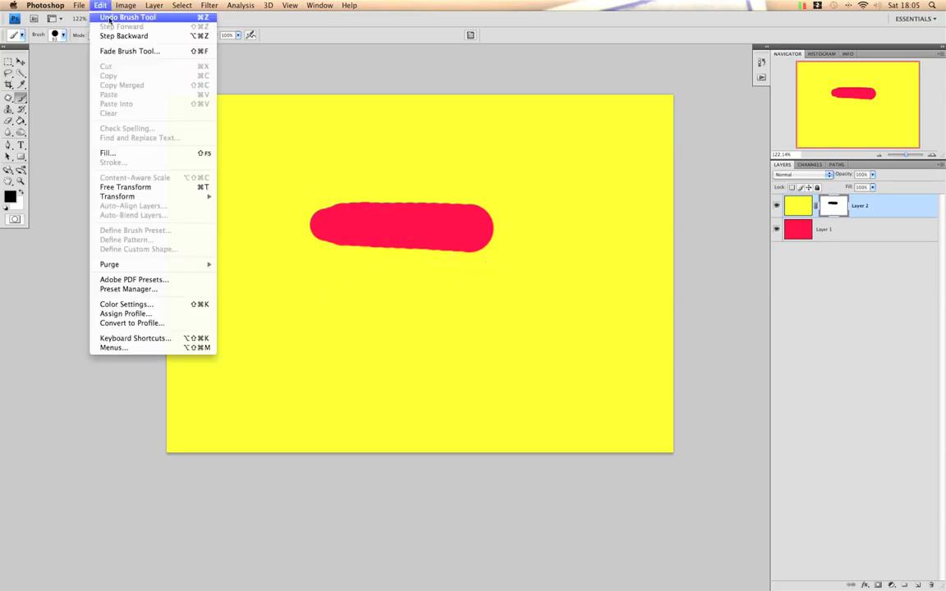
pyautogui.click(115, 17)
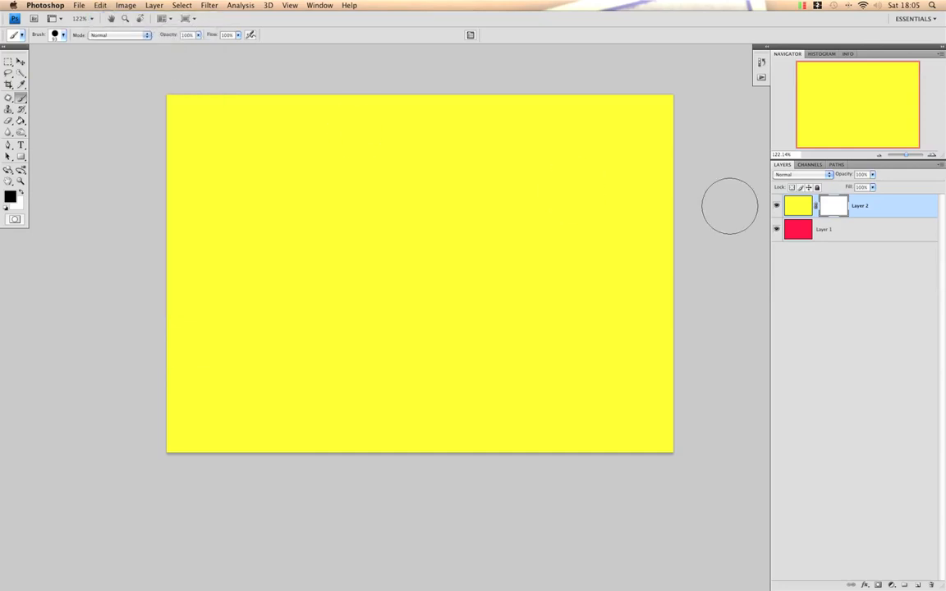
# Fill the yellow layer's mask entirely with black using the Paint Bucket tool
pyautogui.click(834, 205)
pyautogui.click(21, 121)
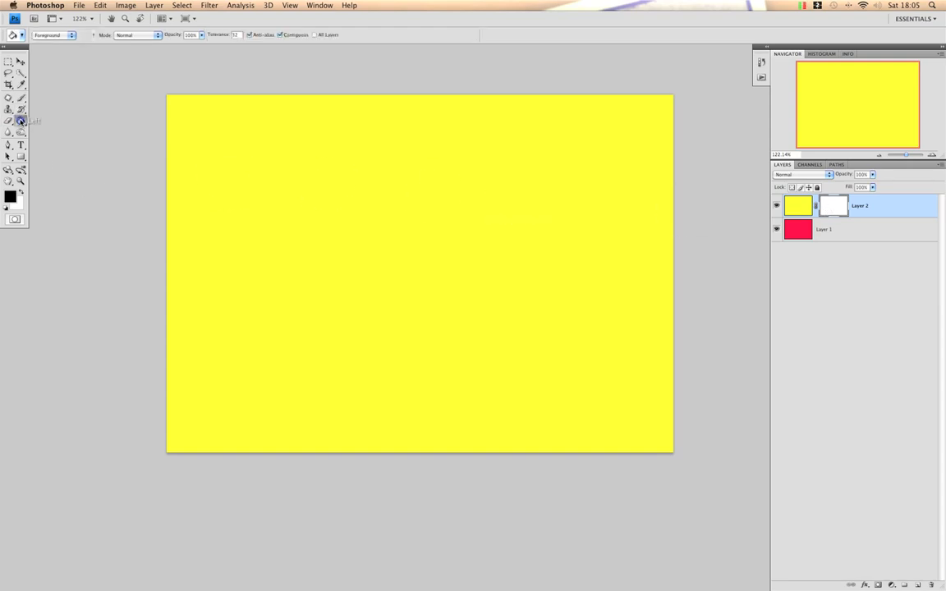
pyautogui.click(395, 197)
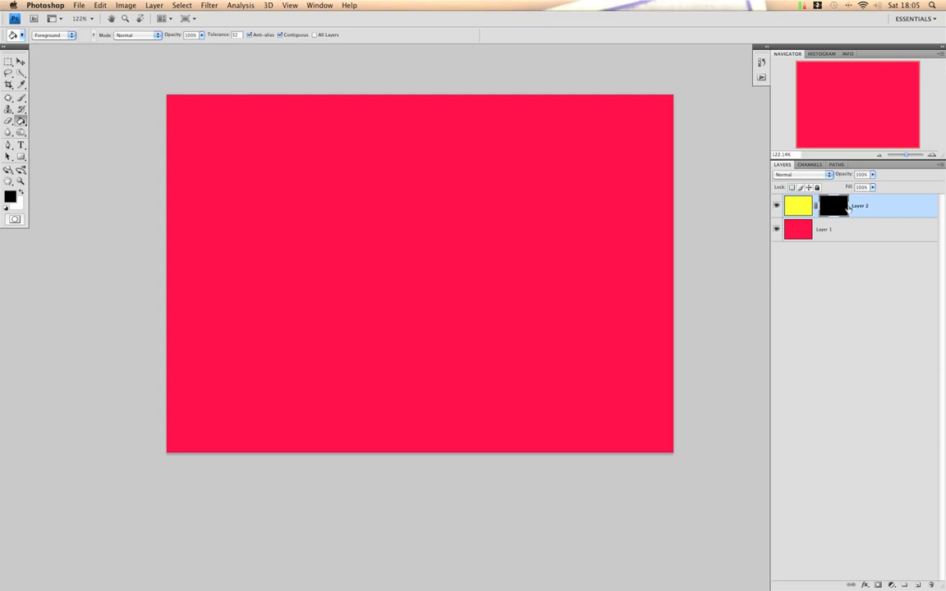
# Switch to the Gradient tool and accept the yellow layer's mask display options with 50% opacity
pyautogui.click(22, 122)
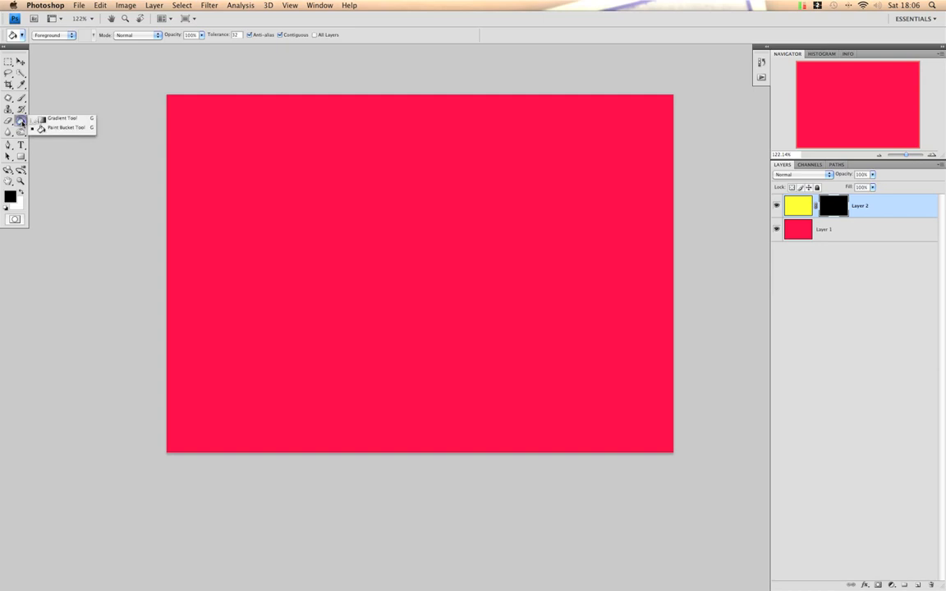
pyautogui.click(51, 120)
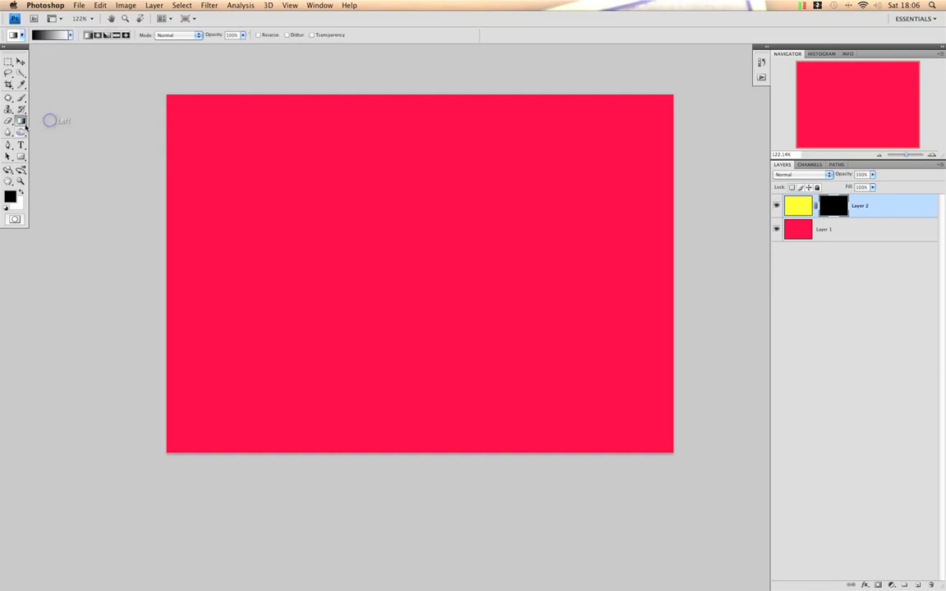
pyautogui.click(22, 121)
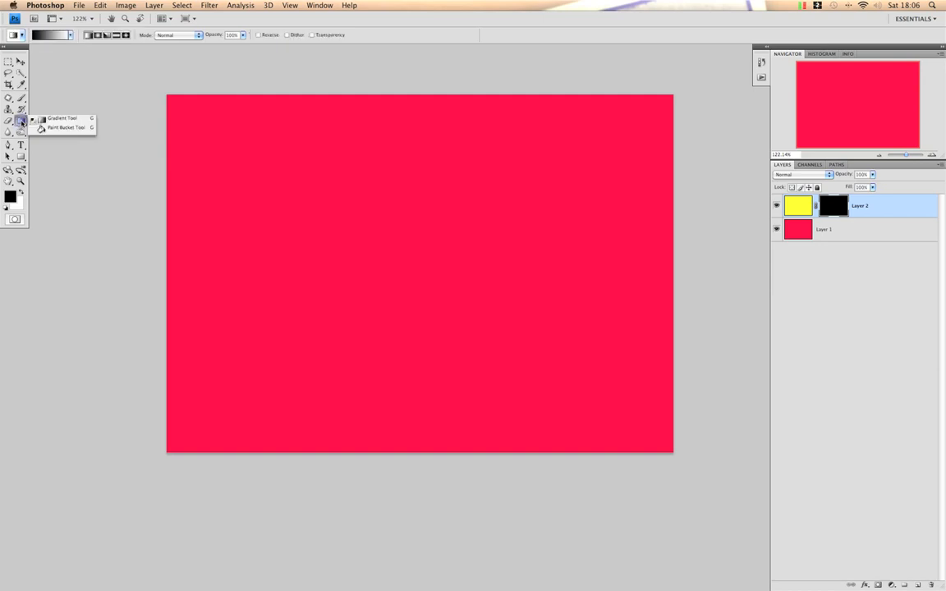
pyautogui.click(54, 118)
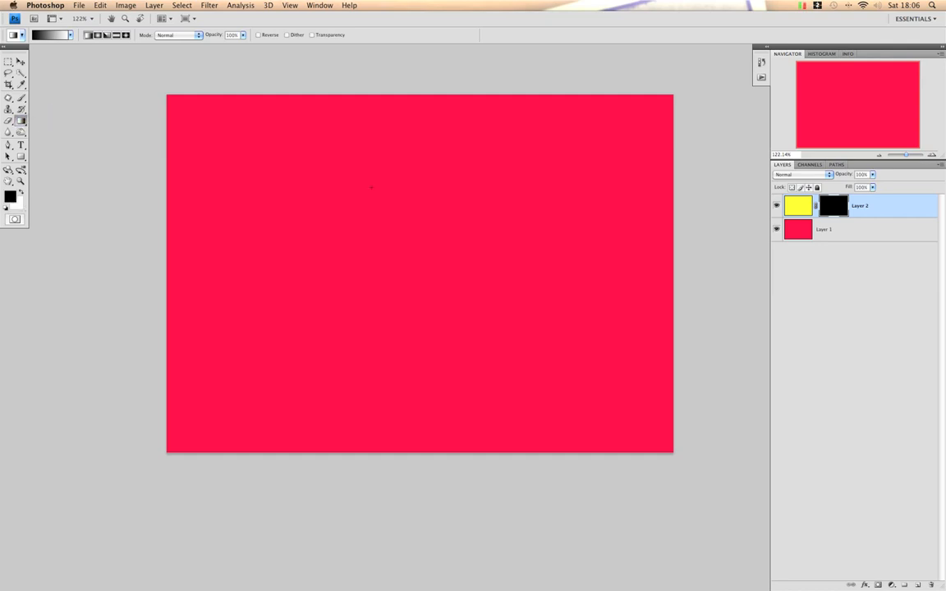
pyautogui.doubleClick(829, 206)
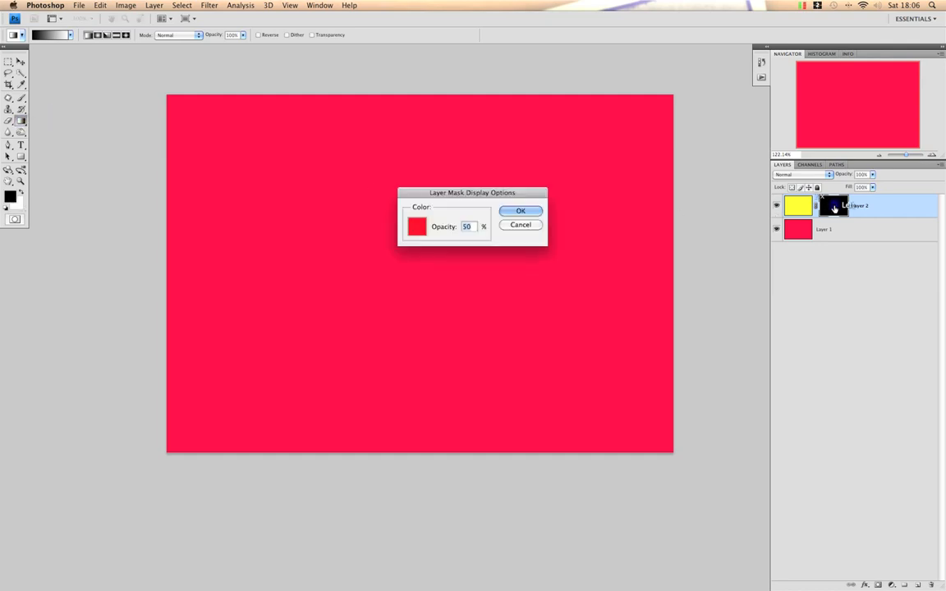
pyautogui.click(531, 213)
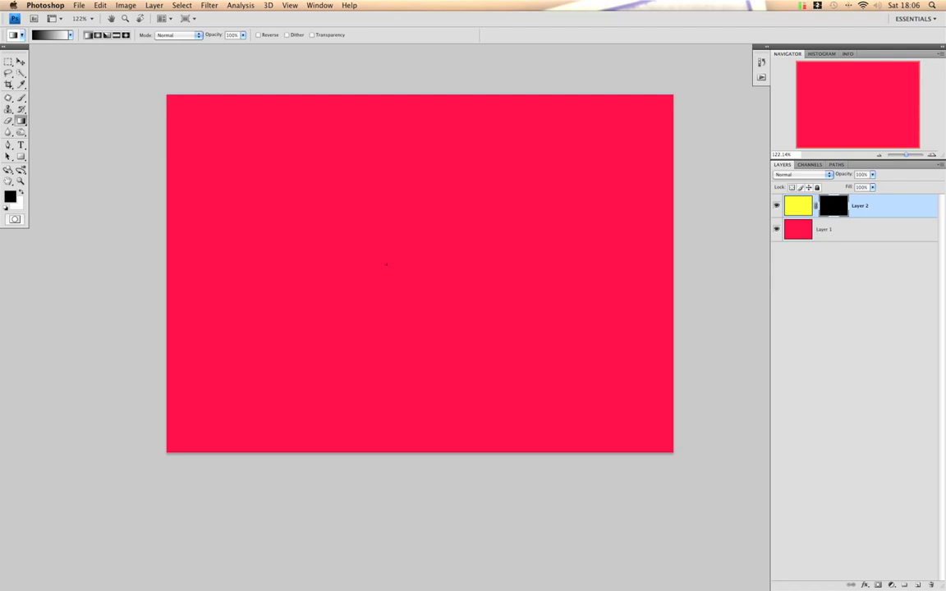
# Try black-to-white gradients on the yellow layer's mask, first a diagonal blend and finally a vertical edge revealing red on the left
pyautogui.click(353, 291)
pyautogui.moveTo(454, 207); pyautogui.dragTo(455, 210)
pyautogui.moveTo(454, 212); pyautogui.dragTo(455, 210)
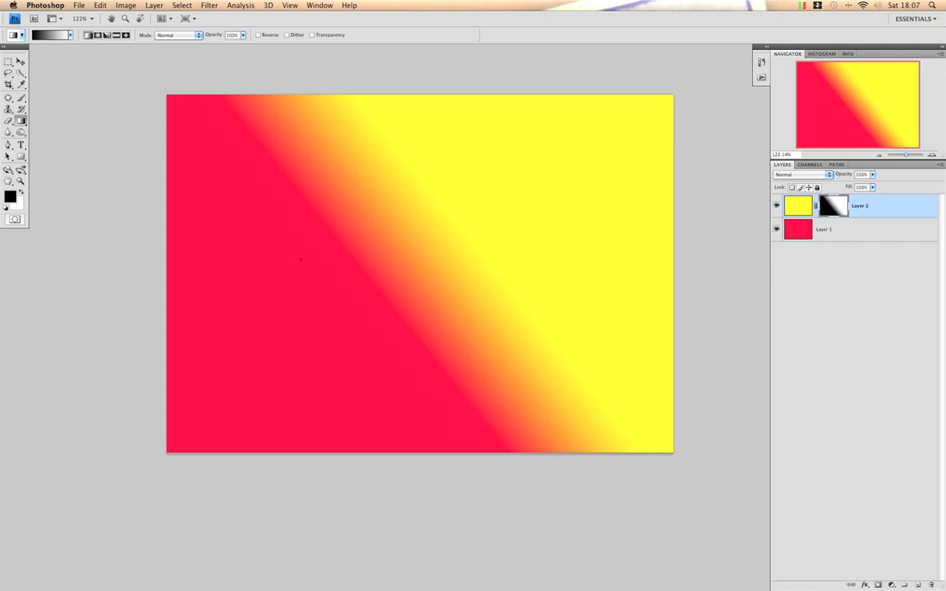
pyautogui.click(293, 263)
pyautogui.moveTo(398, 158)
pyautogui.mouseDown()
pyautogui.moveTo(293, 138)
pyautogui.moveTo(387, 168)
pyautogui.mouseUp()
pyautogui.moveTo(332, 263); pyautogui.dragTo(333, 264)
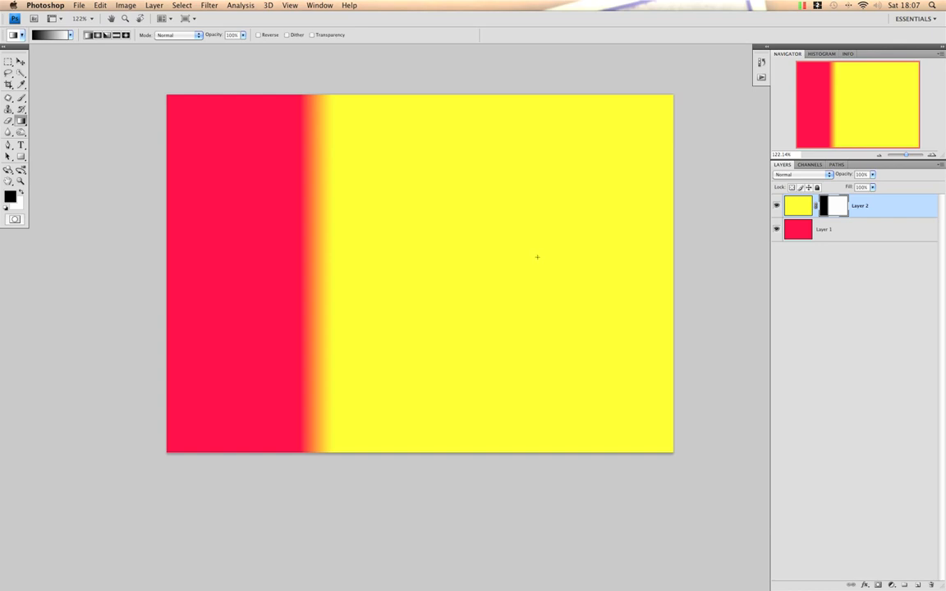
# Redraw the gradient on the yellow layer's mask from right to left so red shows only across the right third with a soft edge
pyautogui.moveTo(532, 253); pyautogui.dragTo(507, 254)
pyautogui.moveTo(502, 254); pyautogui.dragTo(502, 254)
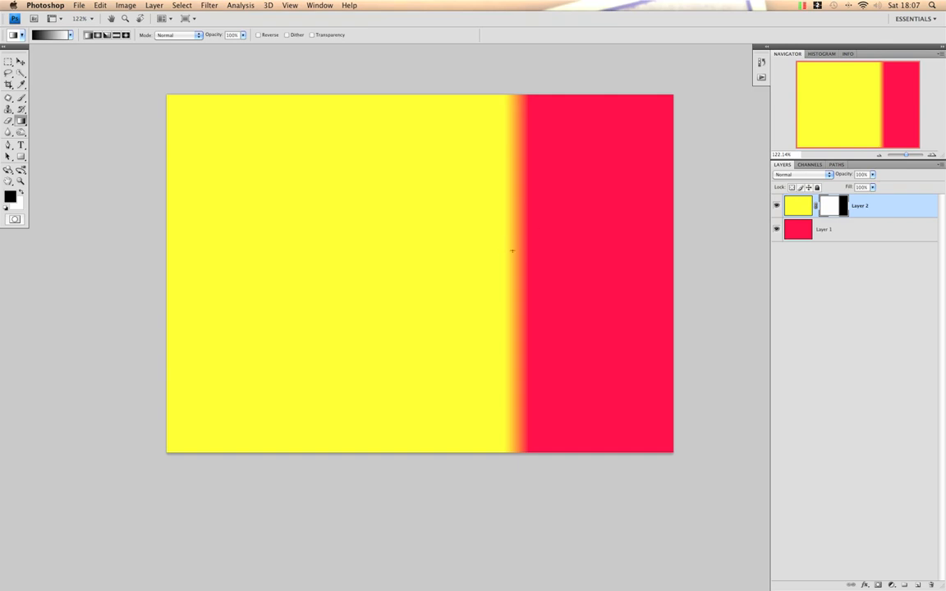
pyautogui.moveTo(513, 251); pyautogui.dragTo(477, 251)
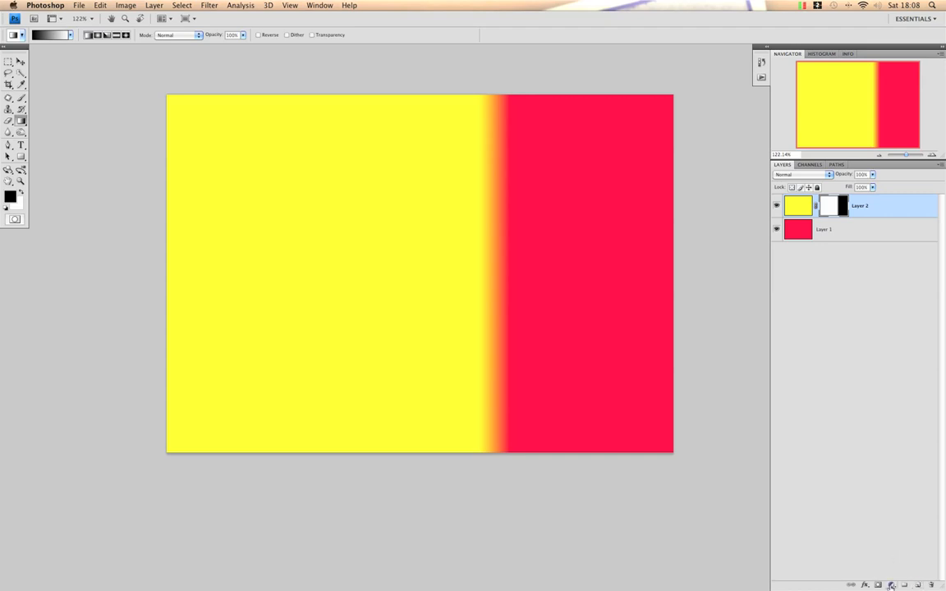
# Add a Solid Color fill layer above the yellow layer in web-safe green 33cc00
pyautogui.click(891, 585)
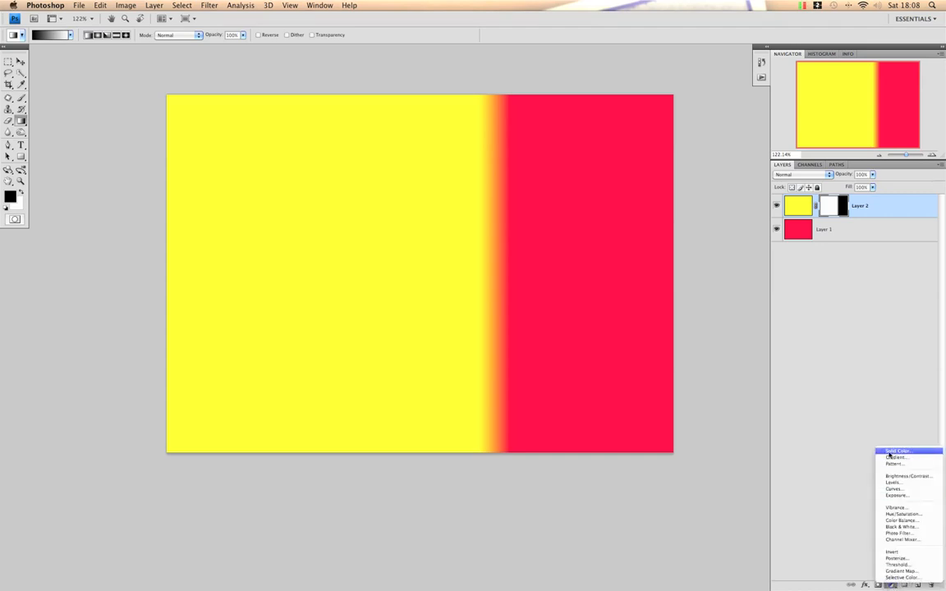
pyautogui.click(899, 451)
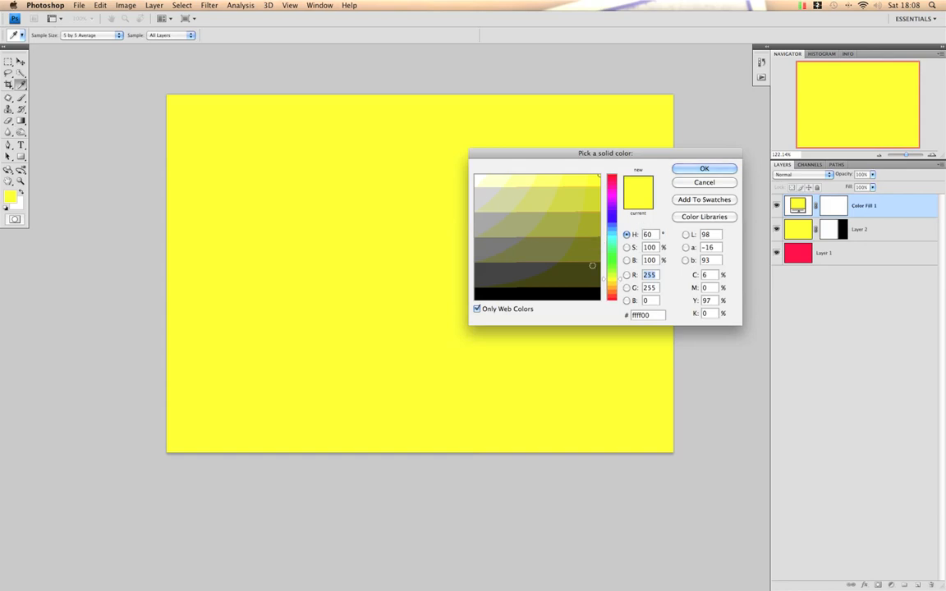
pyautogui.click(611, 260)
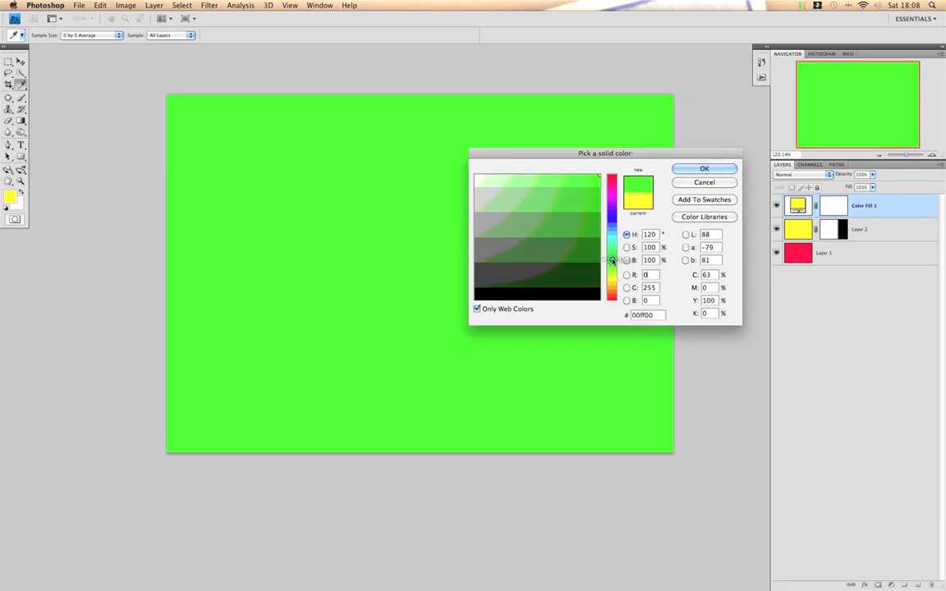
pyautogui.click(585, 196)
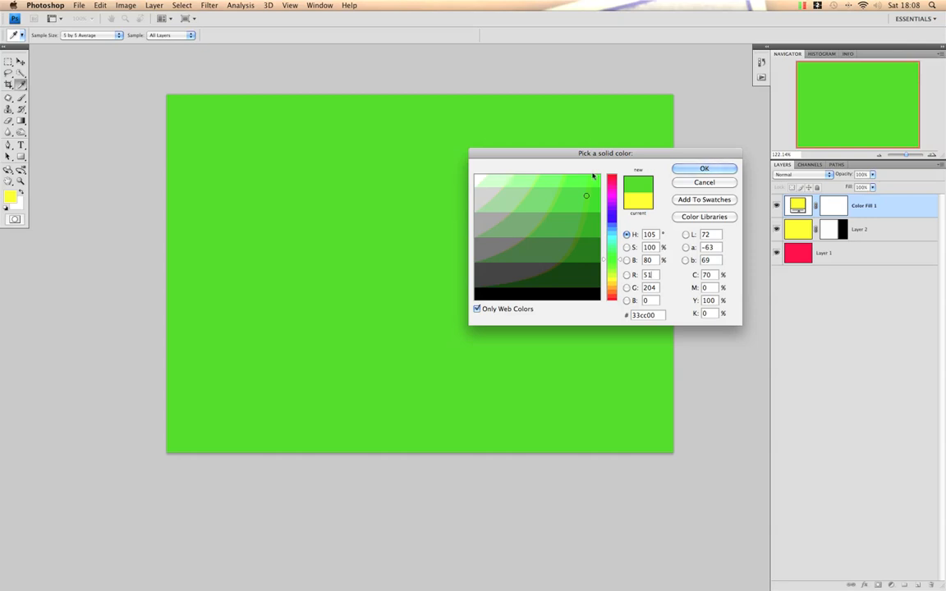
pyautogui.click(704, 170)
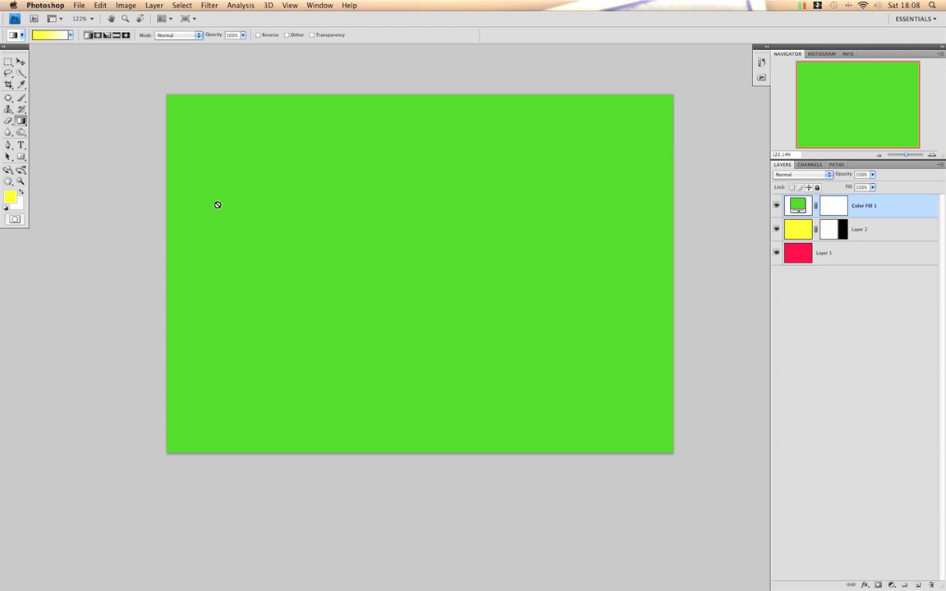
# Draw a right-to-left gradient on the green fill layer's mask to keep green on the left, and toggle the layer's visibility to check it
pyautogui.click(831, 206)
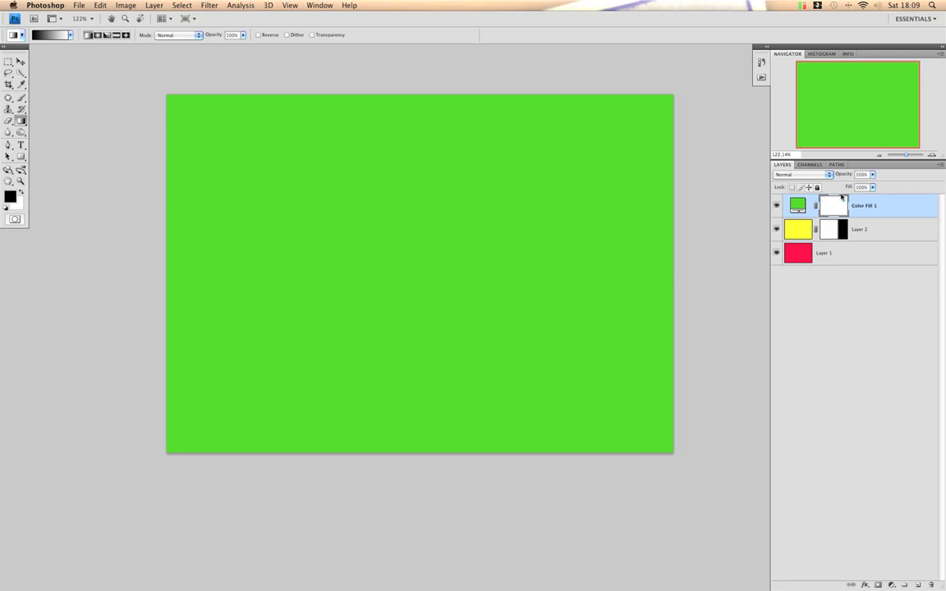
pyautogui.click(803, 229)
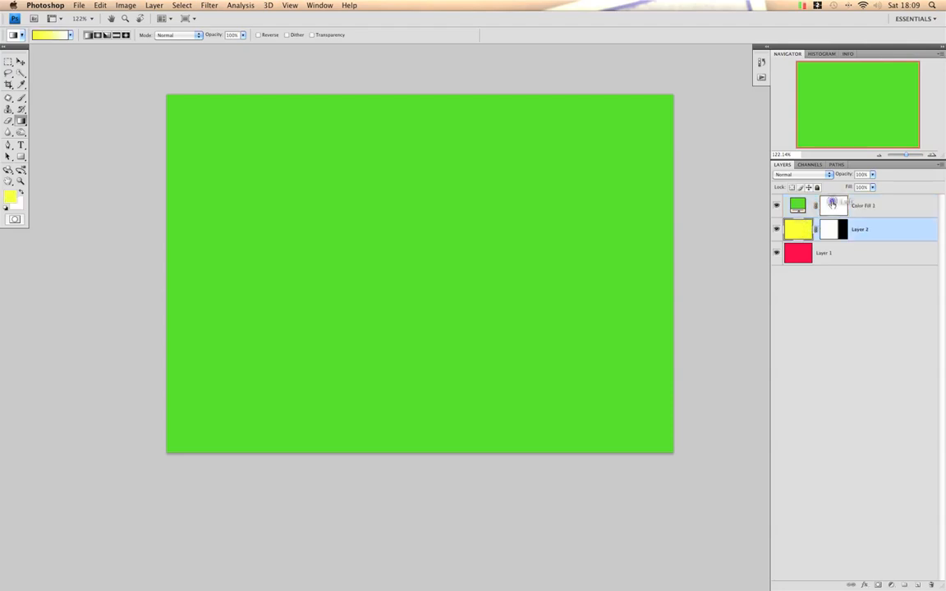
pyautogui.click(831, 202)
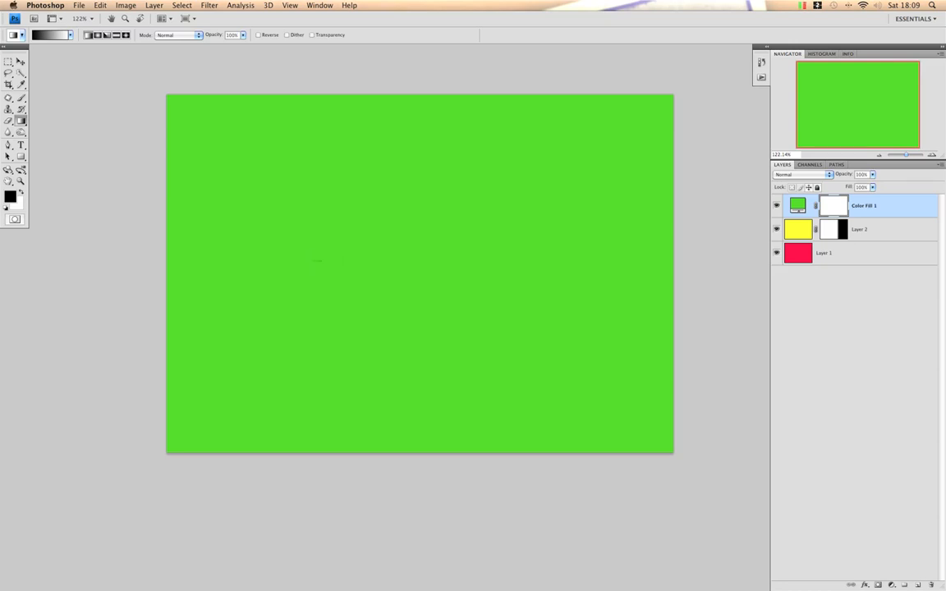
pyautogui.moveTo(321, 260); pyautogui.dragTo(279, 261)
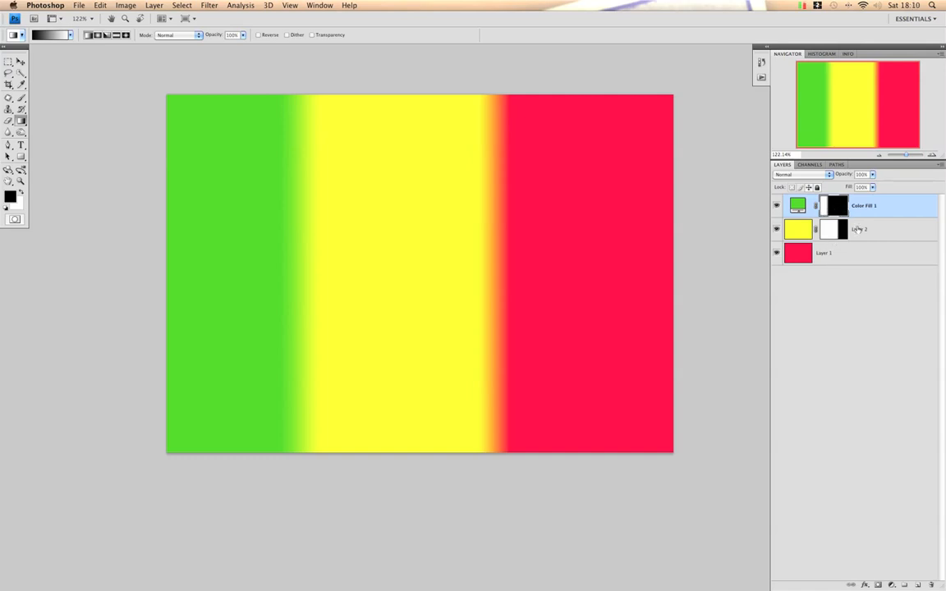
pyautogui.click(777, 206)
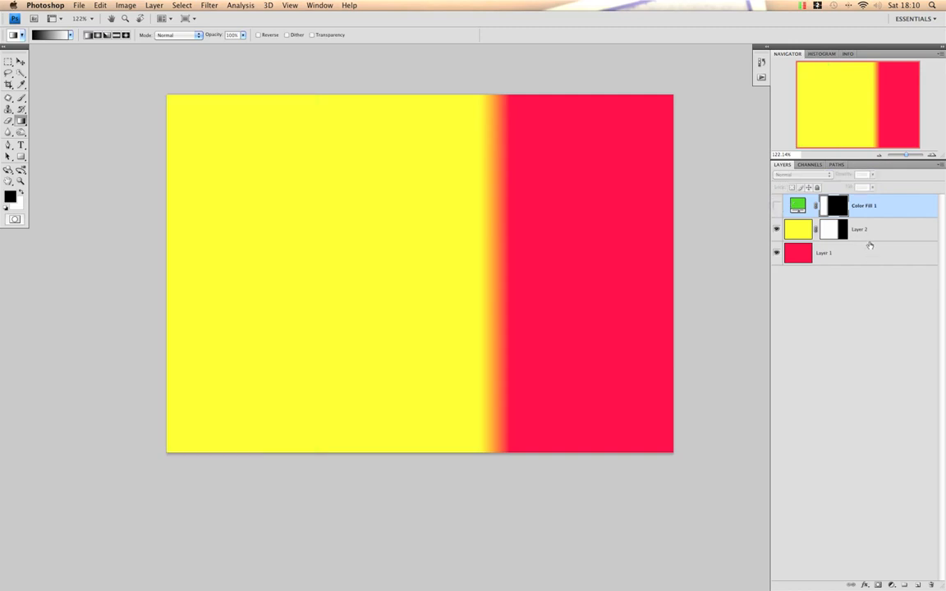
pyautogui.click(777, 206)
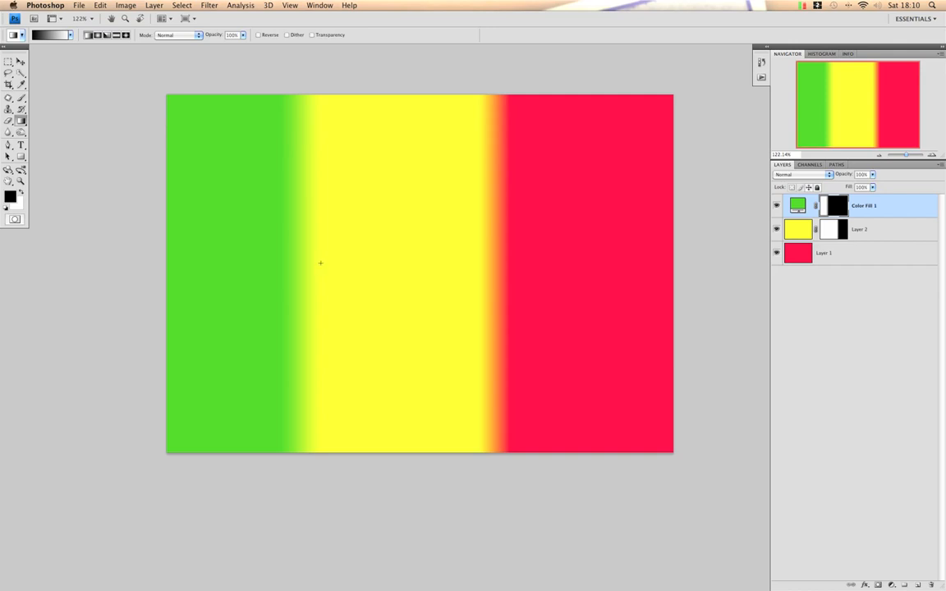
# Redraw the green fill layer's mask gradient at different lengths, finishing with a short soft blend into yellow about one third across the canvas
pyautogui.moveTo(320, 263); pyautogui.dragTo(254, 264)
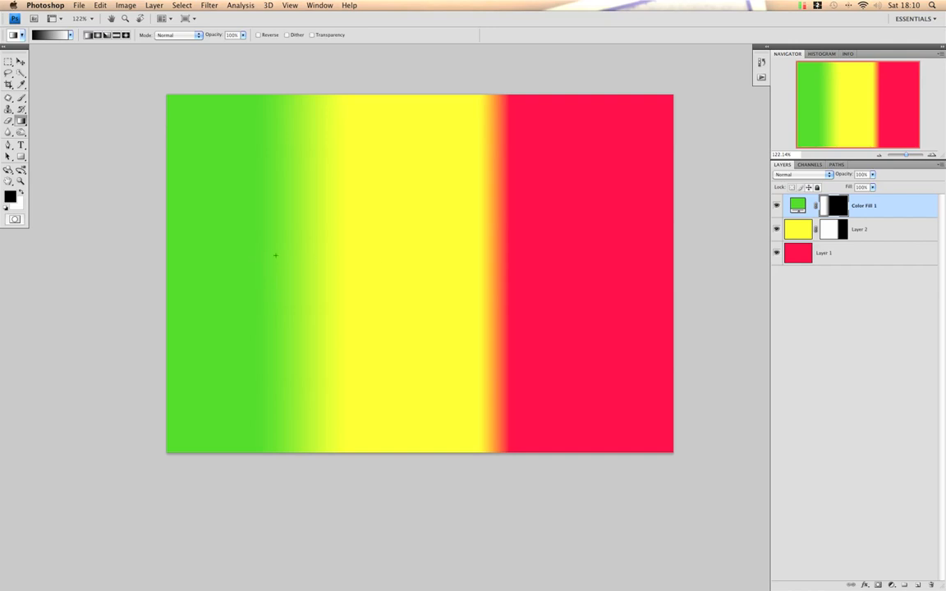
pyautogui.moveTo(337, 257); pyautogui.dragTo(336, 258)
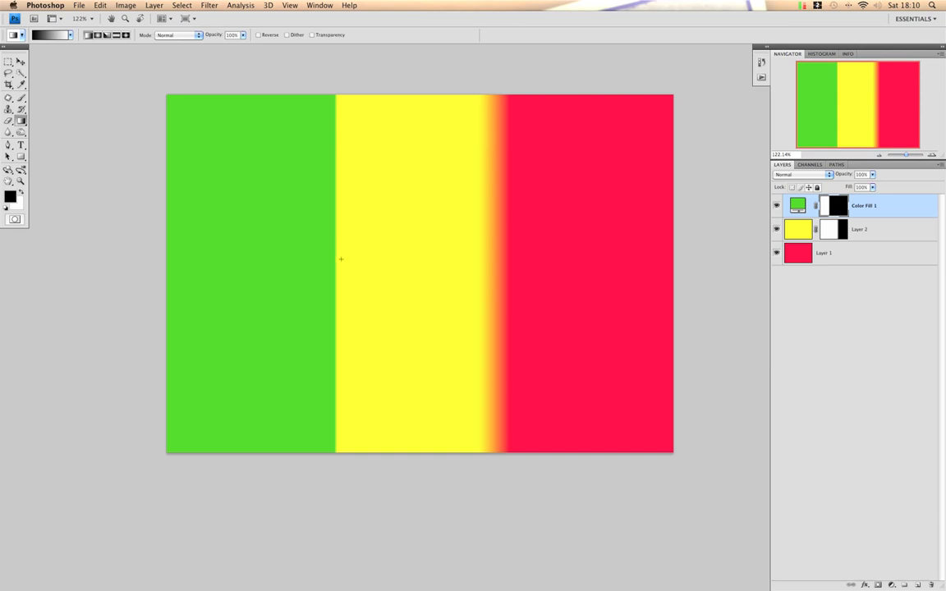
pyautogui.click(341, 258)
pyautogui.click(340, 259)
pyautogui.moveTo(342, 260); pyautogui.dragTo(322, 260)
pyautogui.moveTo(321, 259); pyautogui.dragTo(321, 260)
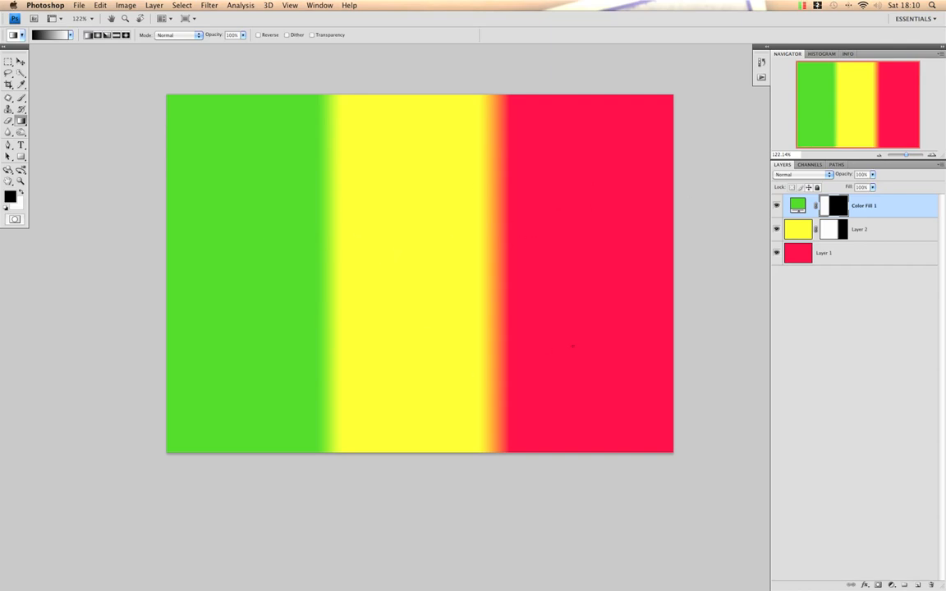
# Preview purple cc00cc, olive cccc00 and blue 0099cc for the green fill layer, and restore its original green 33cc00
pyautogui.click(798, 229)
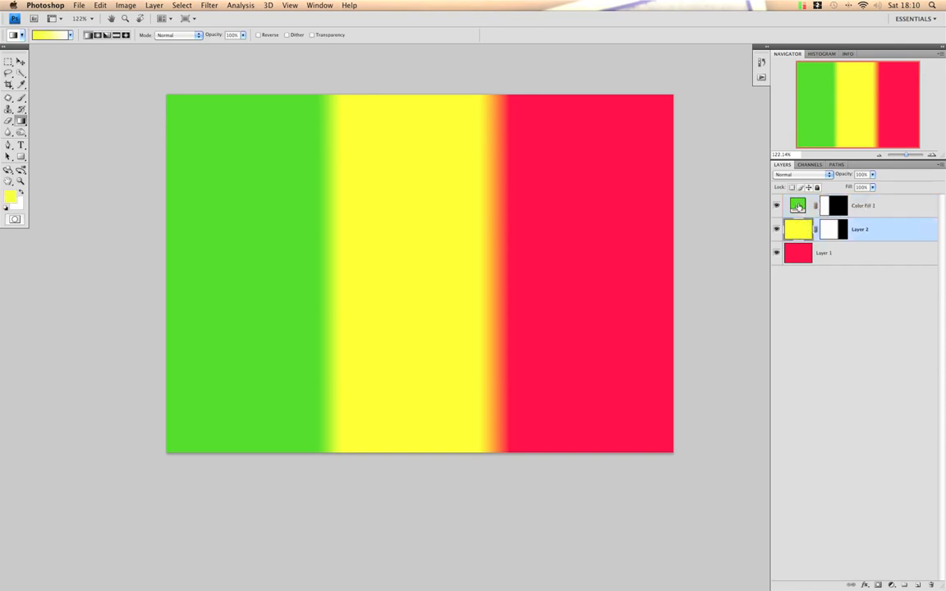
pyautogui.doubleClick(797, 206)
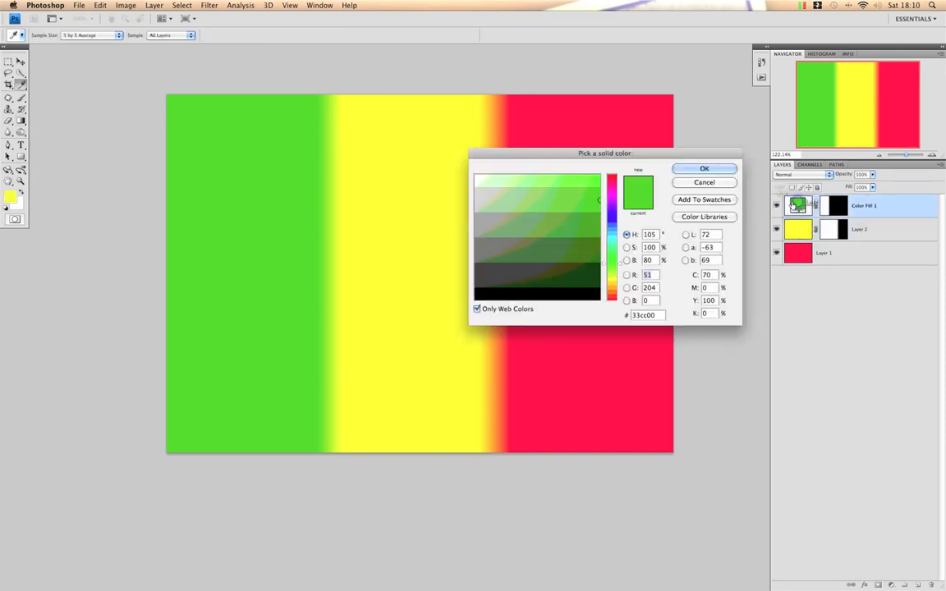
pyautogui.click(609, 219)
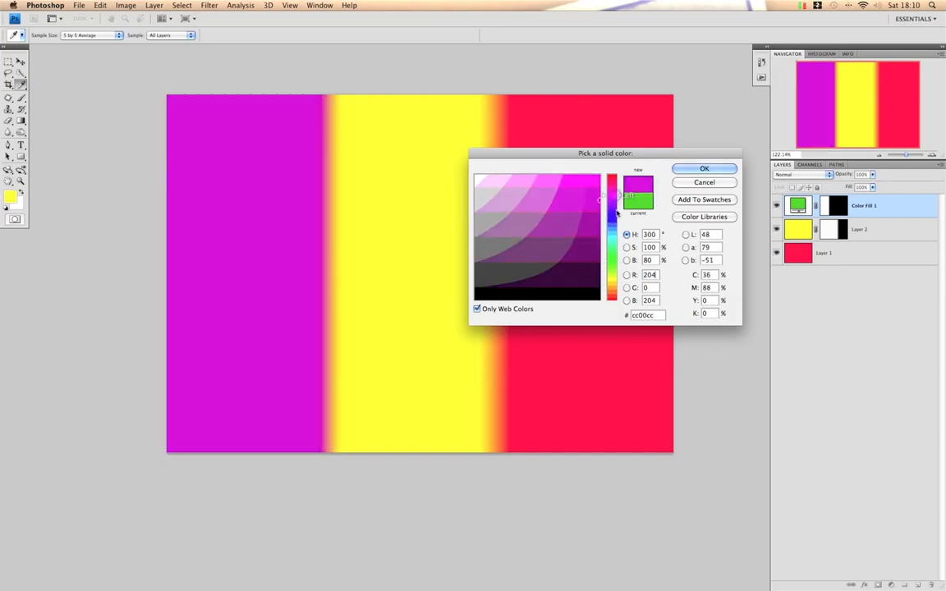
pyautogui.click(614, 236)
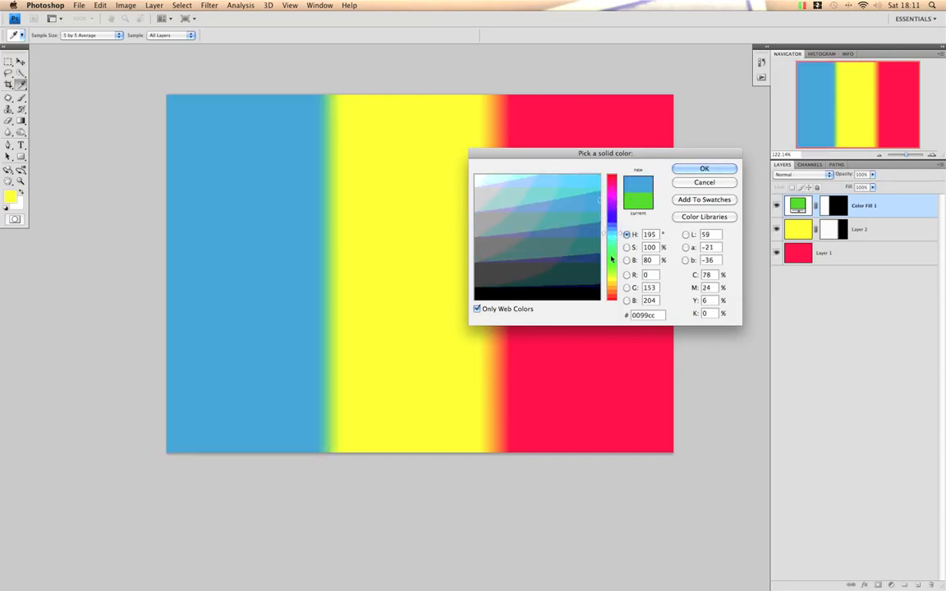
pyautogui.click(611, 258)
pyautogui.click(611, 278)
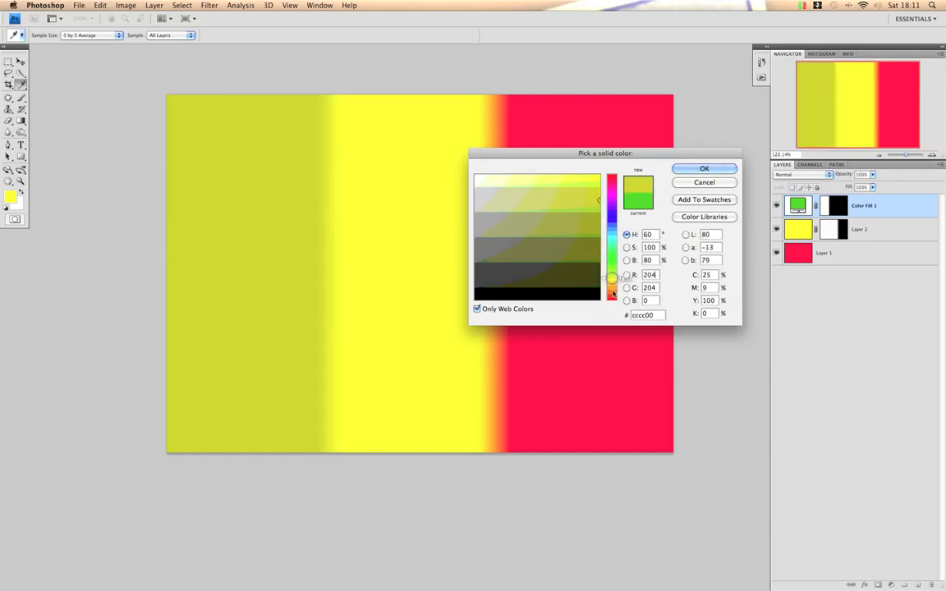
pyautogui.click(612, 289)
pyautogui.moveTo(612, 255); pyautogui.dragTo(612, 234)
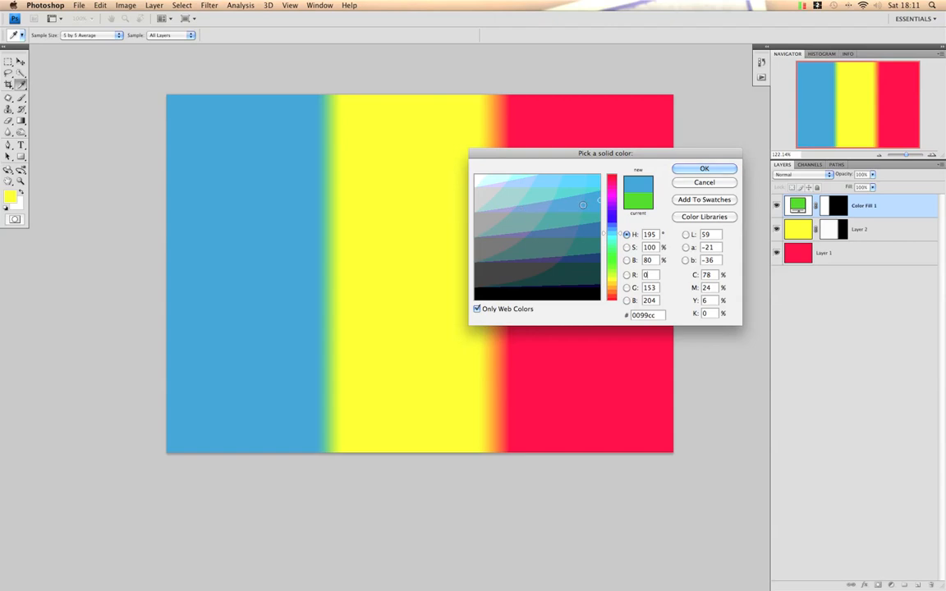
pyautogui.click(637, 203)
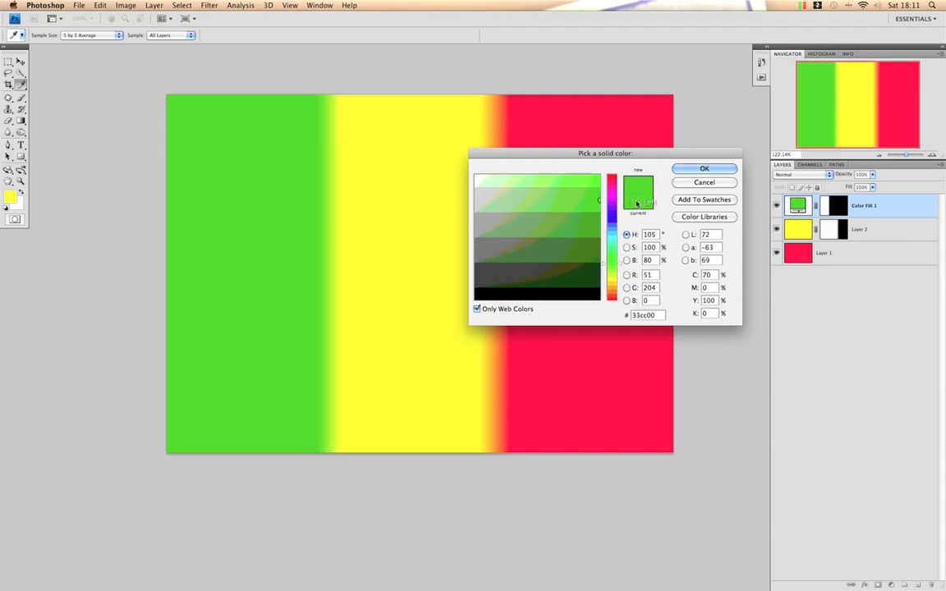
pyautogui.click(705, 170)
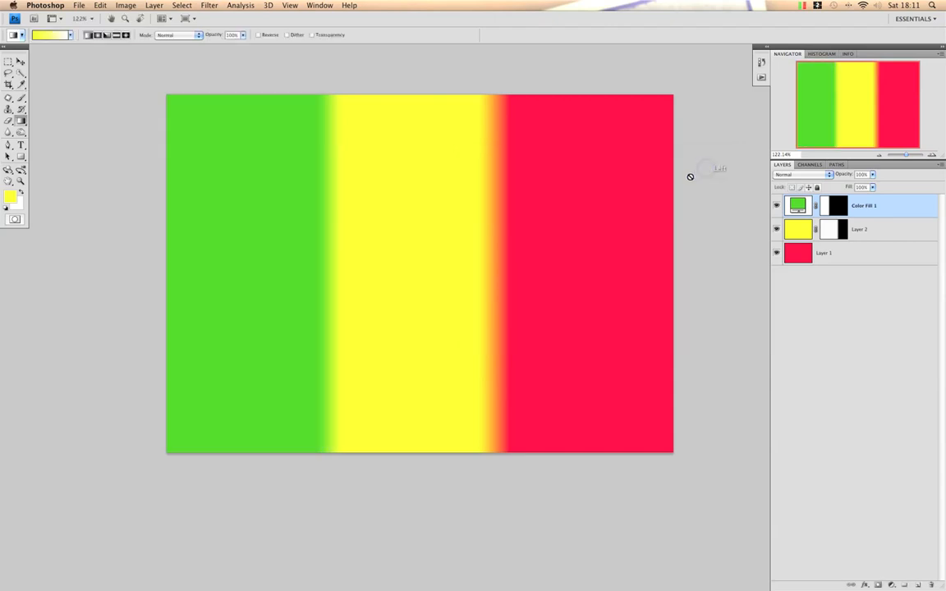